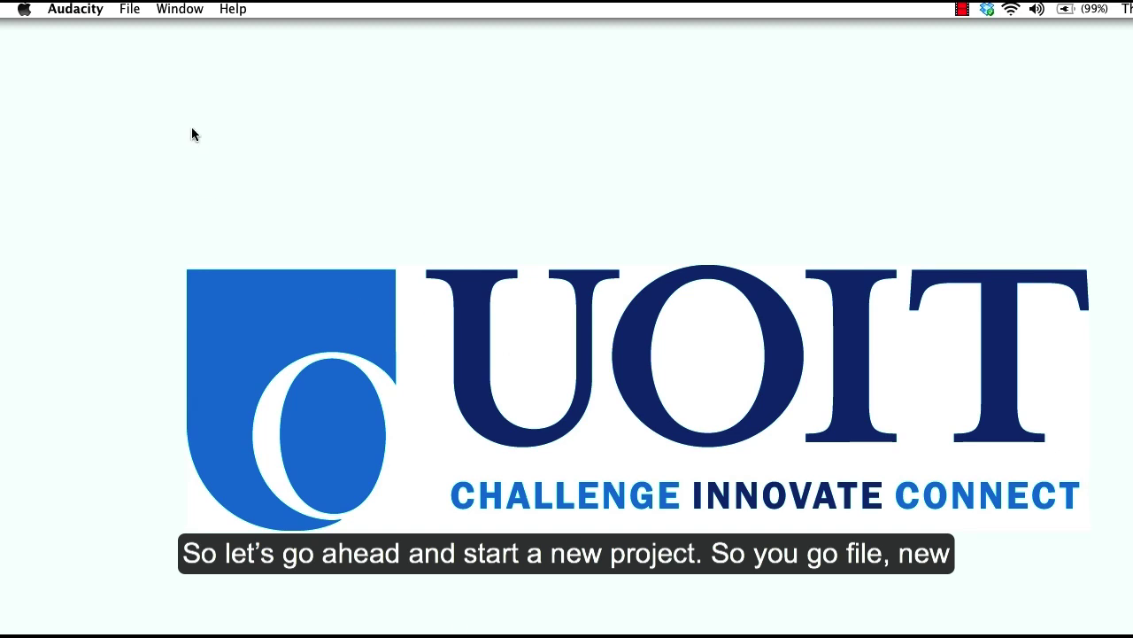
# Start a new project and import the 'differences between large and small classes' MP3 recording
pyautogui.click(129, 8)
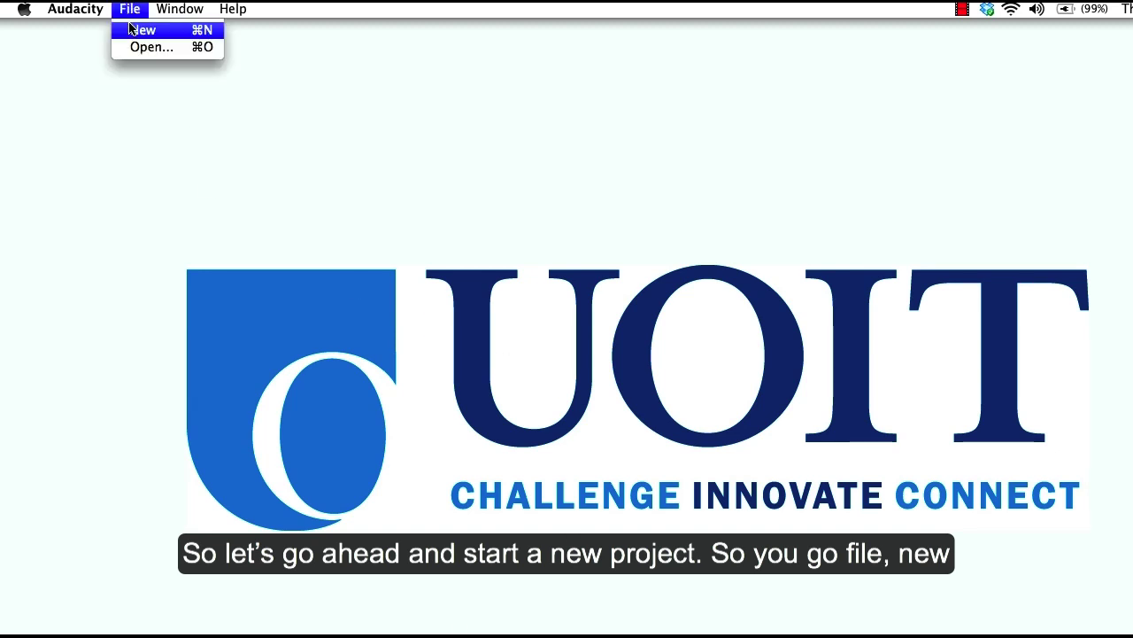
pyautogui.click(129, 29)
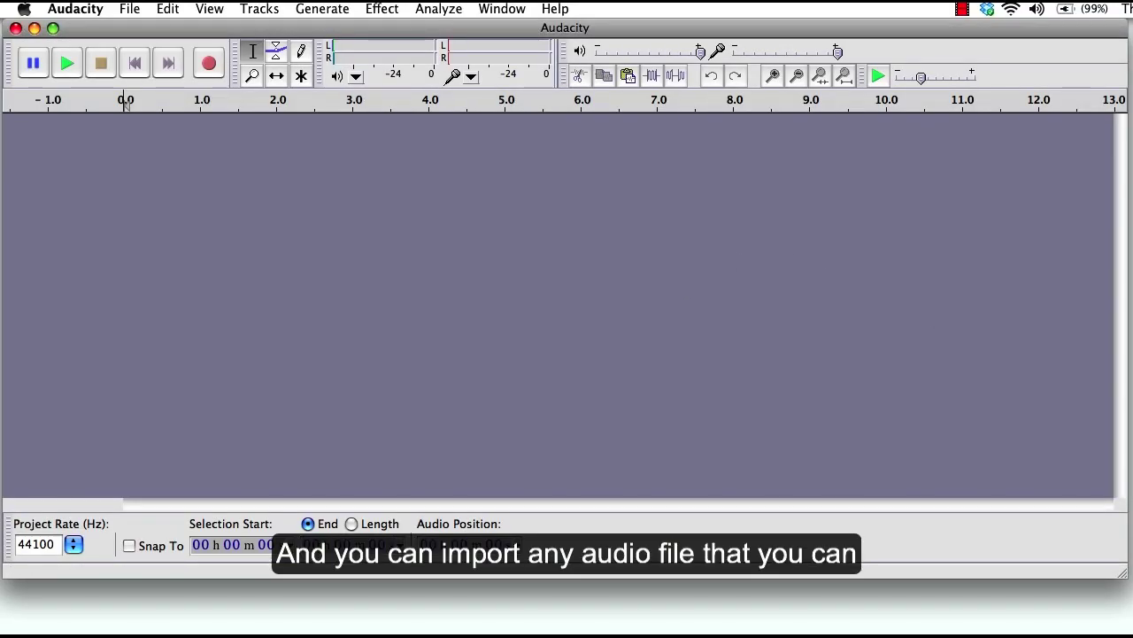
pyautogui.click(137, 9)
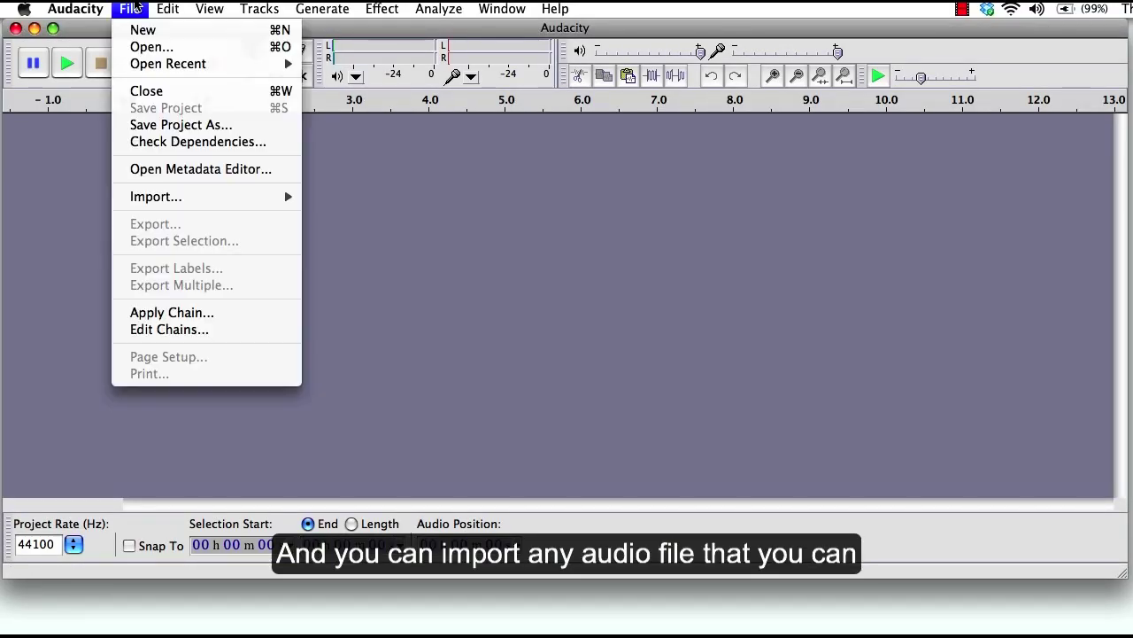
pyautogui.moveTo(221, 197)
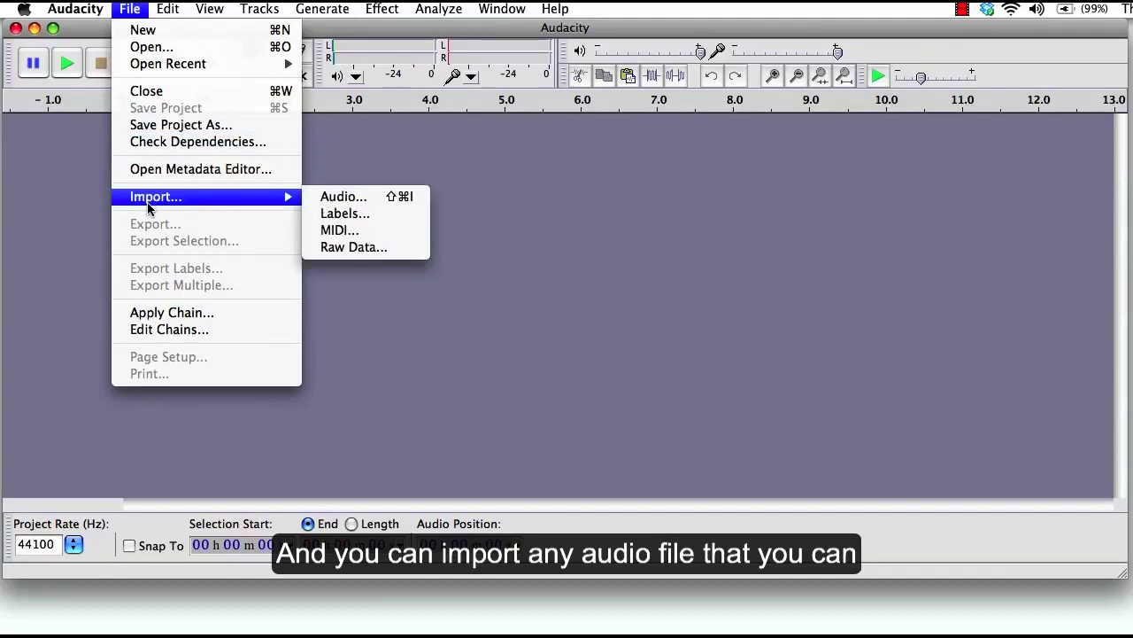
pyautogui.click(361, 196)
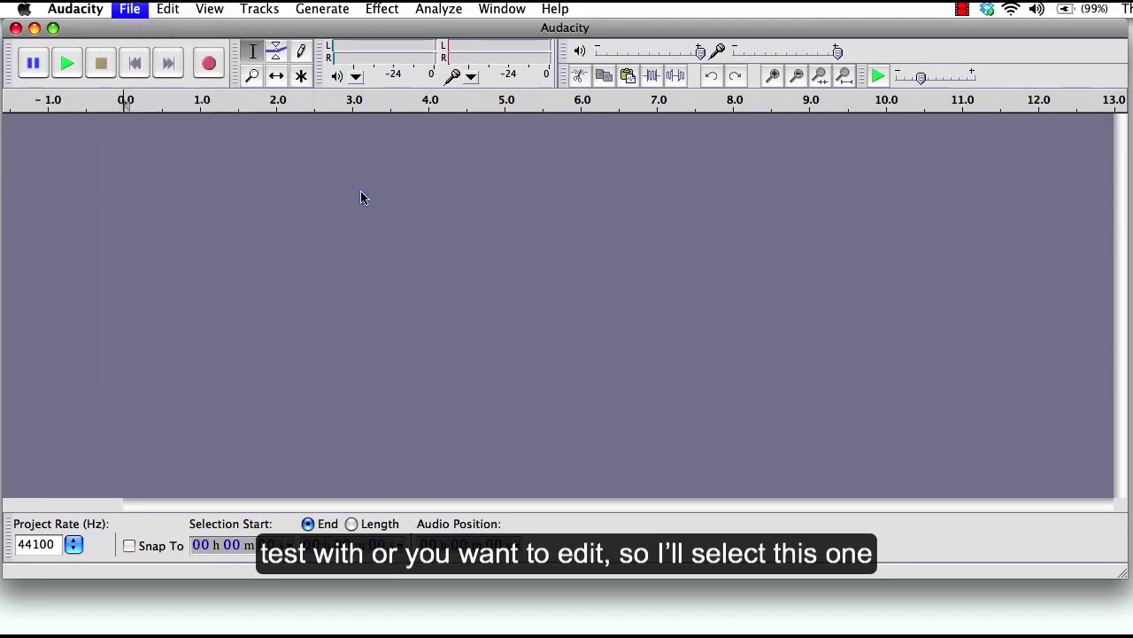
pyautogui.doubleClick(552, 214)
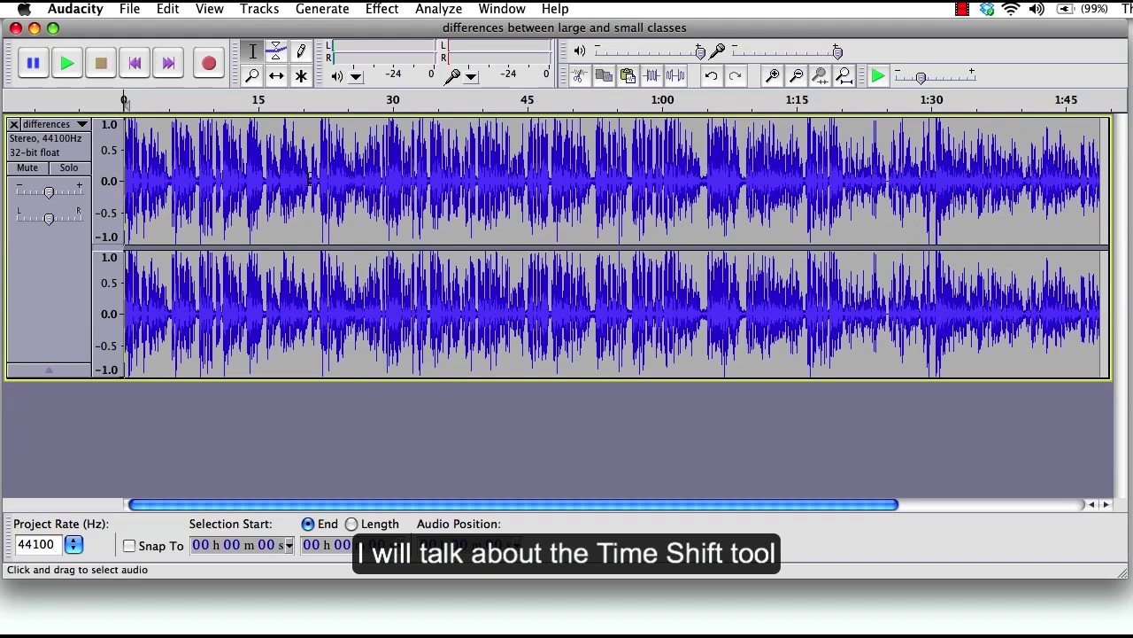
pyautogui.click(274, 77)
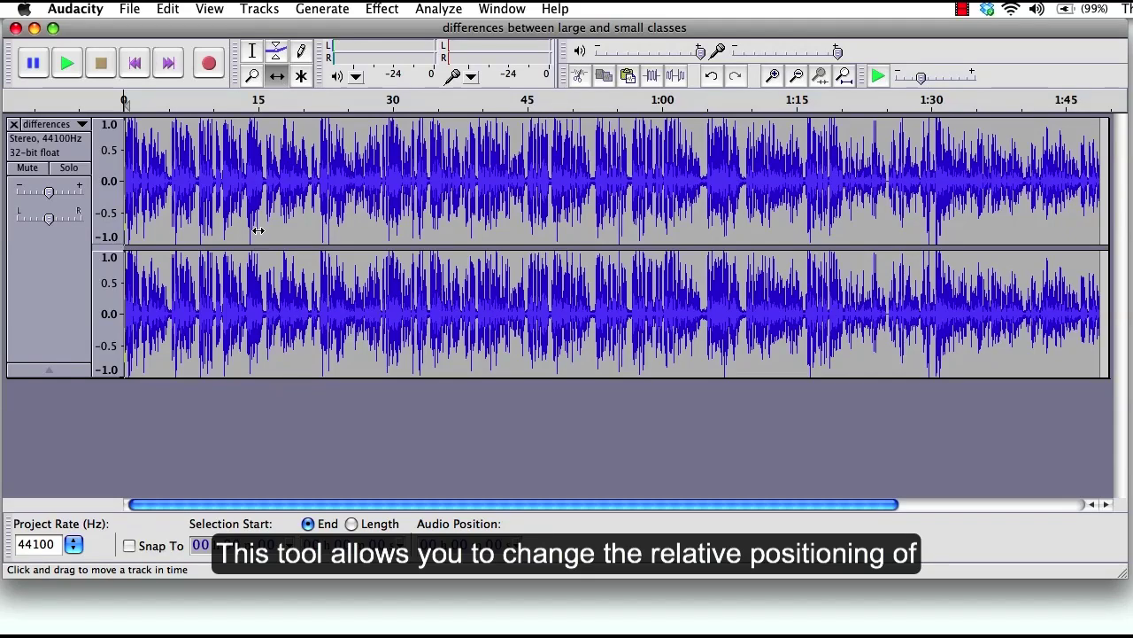
pyautogui.moveTo(239, 232); pyautogui.dragTo(440, 278)
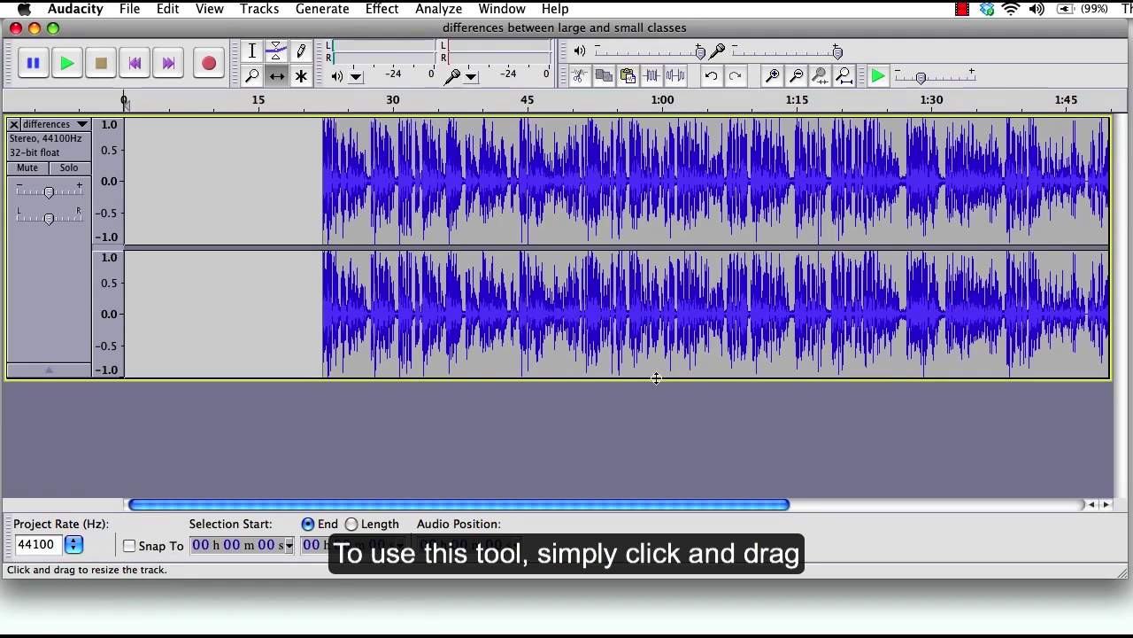
pyautogui.moveTo(575, 342); pyautogui.dragTo(373, 300)
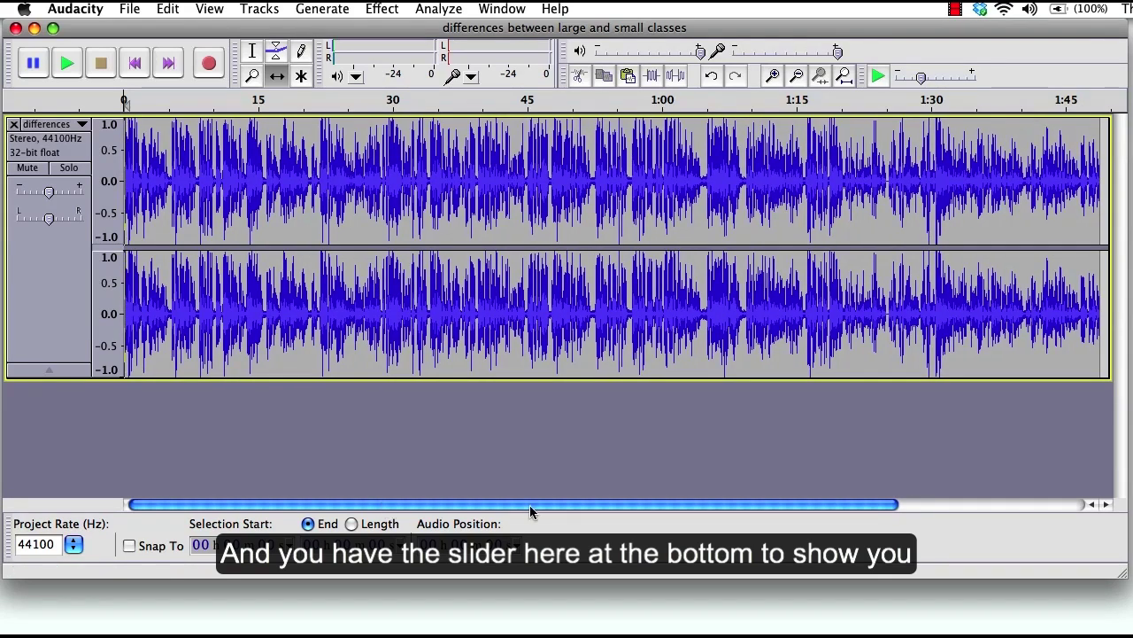
pyautogui.moveTo(383, 507)
pyautogui.mouseDown()
pyautogui.moveTo(1041, 503)
pyautogui.moveTo(379, 512)
pyautogui.mouseUp()
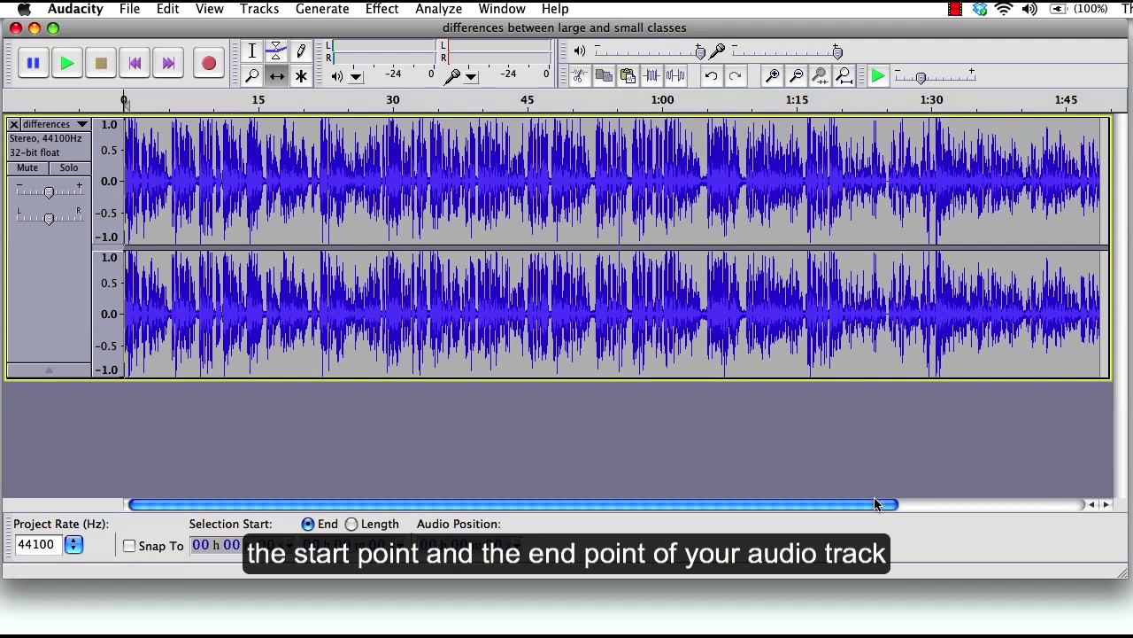
pyautogui.moveTo(883, 501); pyautogui.dragTo(779, 503)
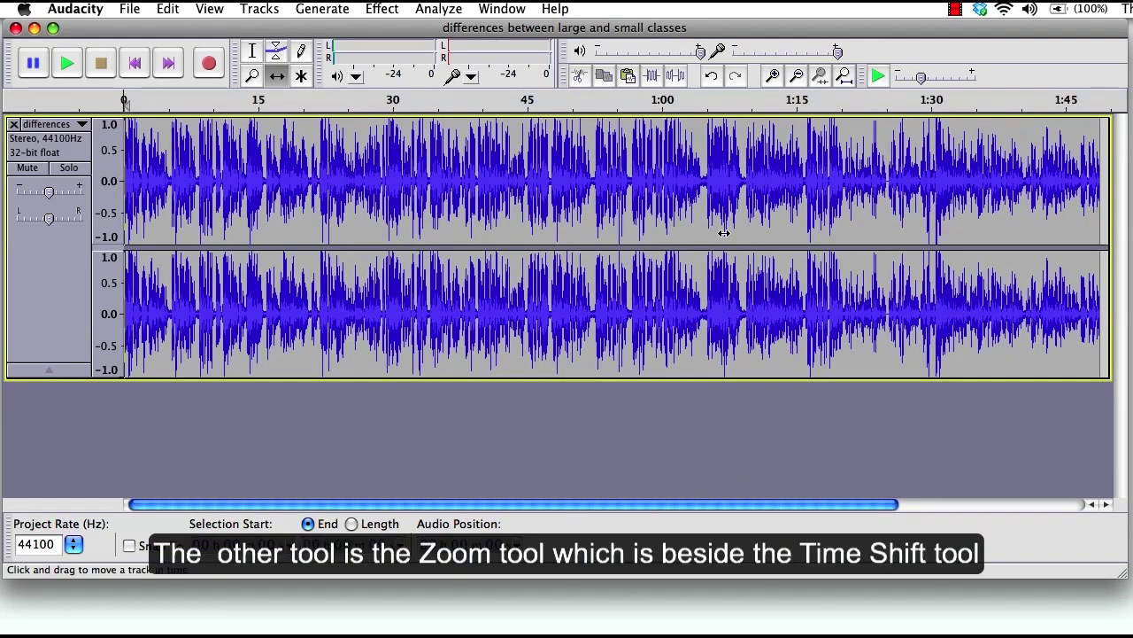
# Zoom in on the waveform around 18.7 seconds until individual wave cycles show
pyautogui.click(252, 78)
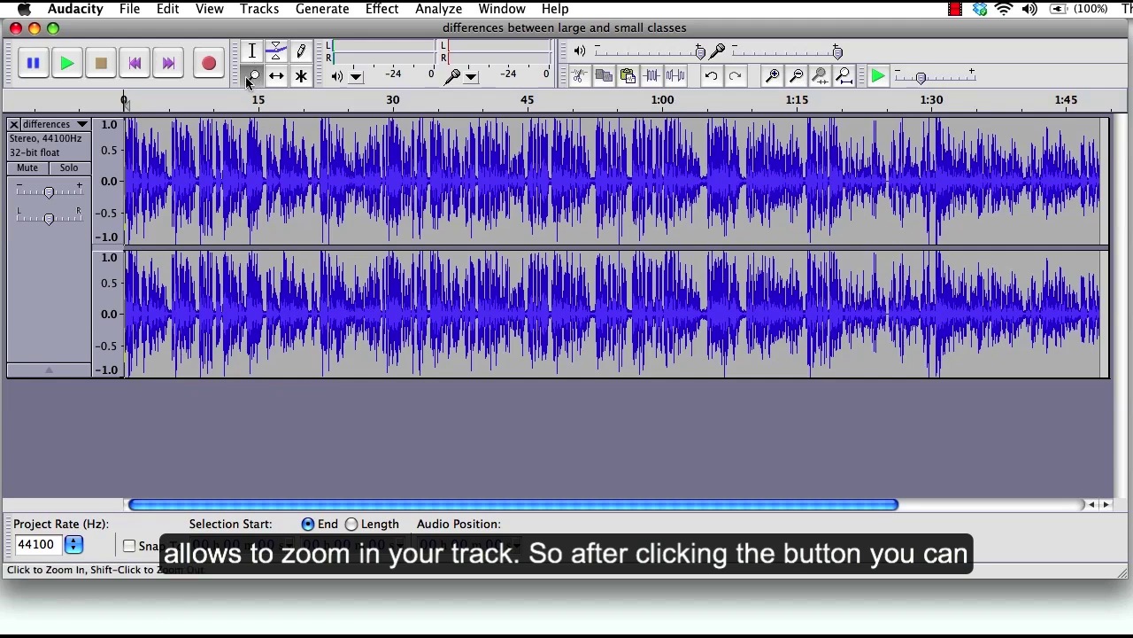
pyautogui.click(290, 195)
pyautogui.click(291, 195)
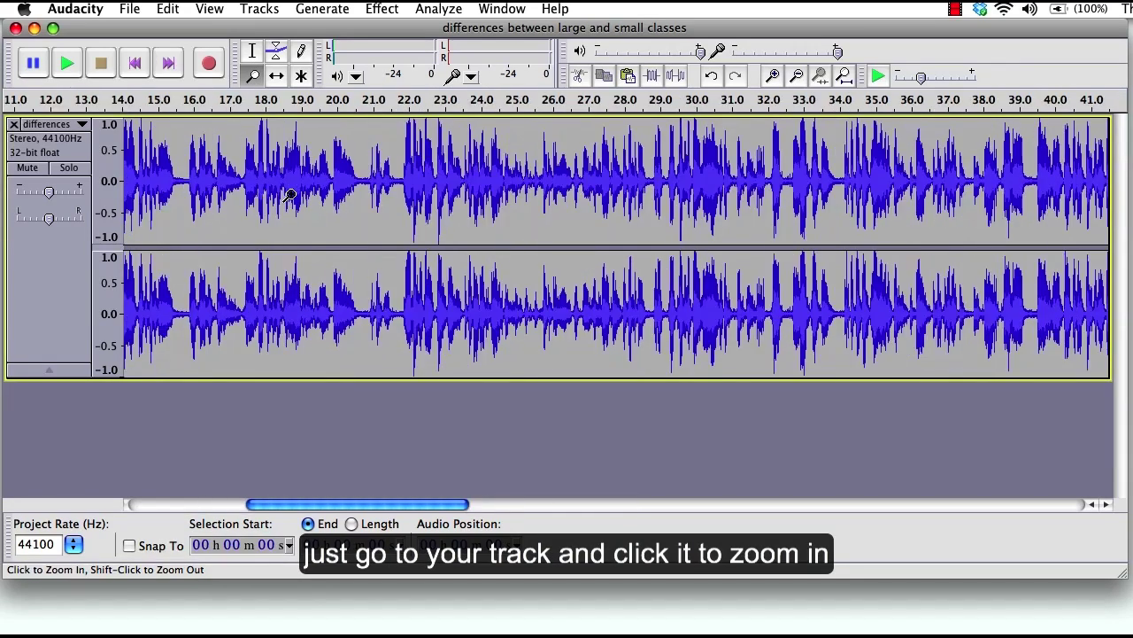
pyautogui.click(290, 194)
pyautogui.click(290, 195)
pyautogui.click(291, 195)
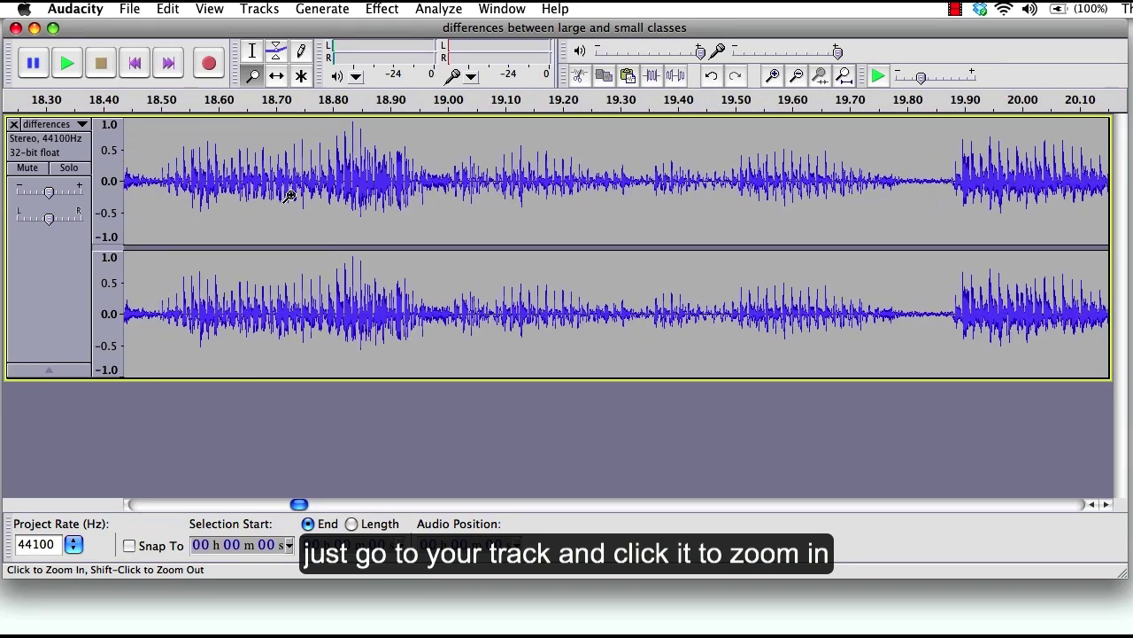
pyautogui.click(291, 194)
pyautogui.click(308, 236)
pyautogui.click(308, 236)
pyautogui.click(308, 236)
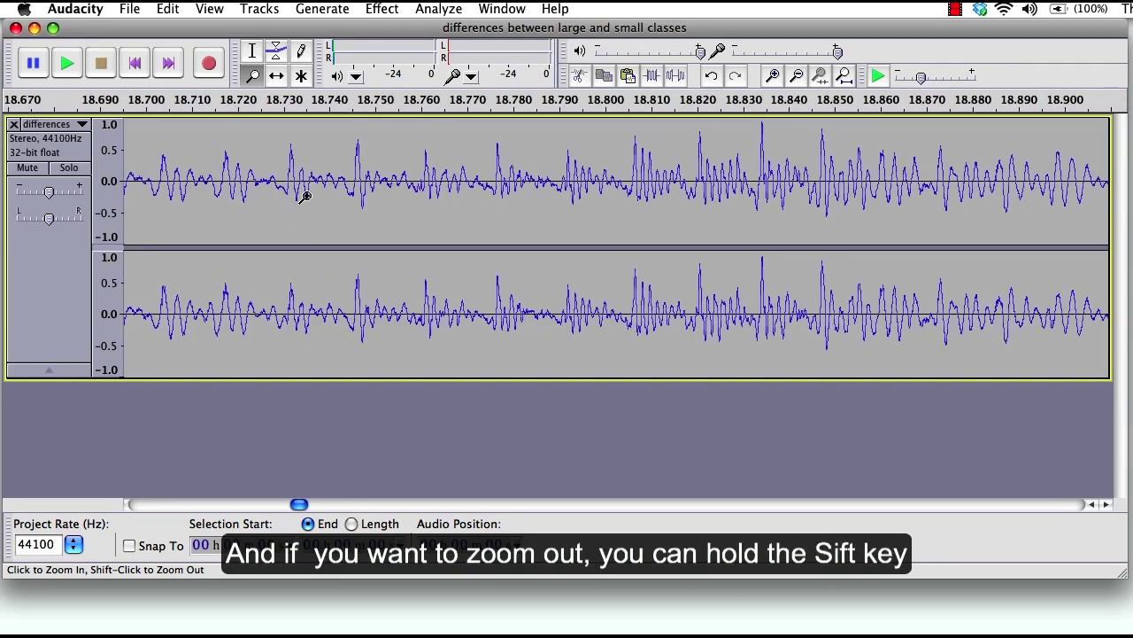
pyautogui.click(305, 196)
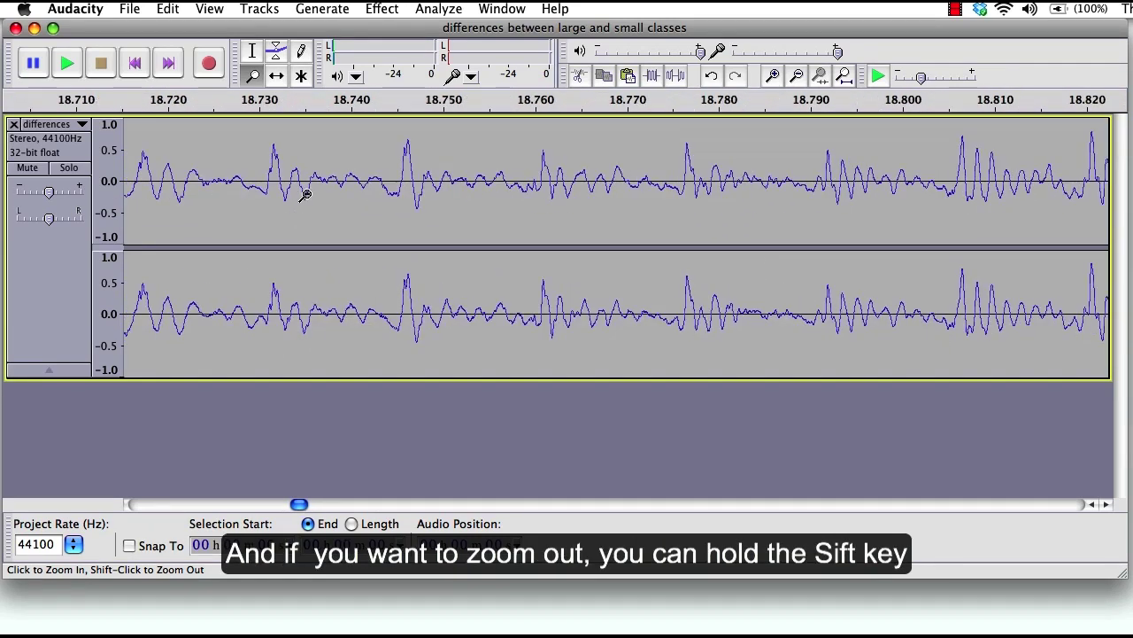
# Zoom back out over the whole timeline and partway back toward the recording
pyautogui.keyDown('shift'); pyautogui.click(305, 195); pyautogui.keyUp('shift')
pyautogui.keyDown('shift'); pyautogui.click(304, 194); pyautogui.keyUp('shift')
pyautogui.keyDown('shift'); pyautogui.click(304, 194); pyautogui.keyUp('shift')
pyautogui.keyDown('shift'); pyautogui.click(304, 195); pyautogui.keyUp('shift')
pyautogui.keyDown('shift'); pyautogui.click(305, 195); pyautogui.keyUp('shift')
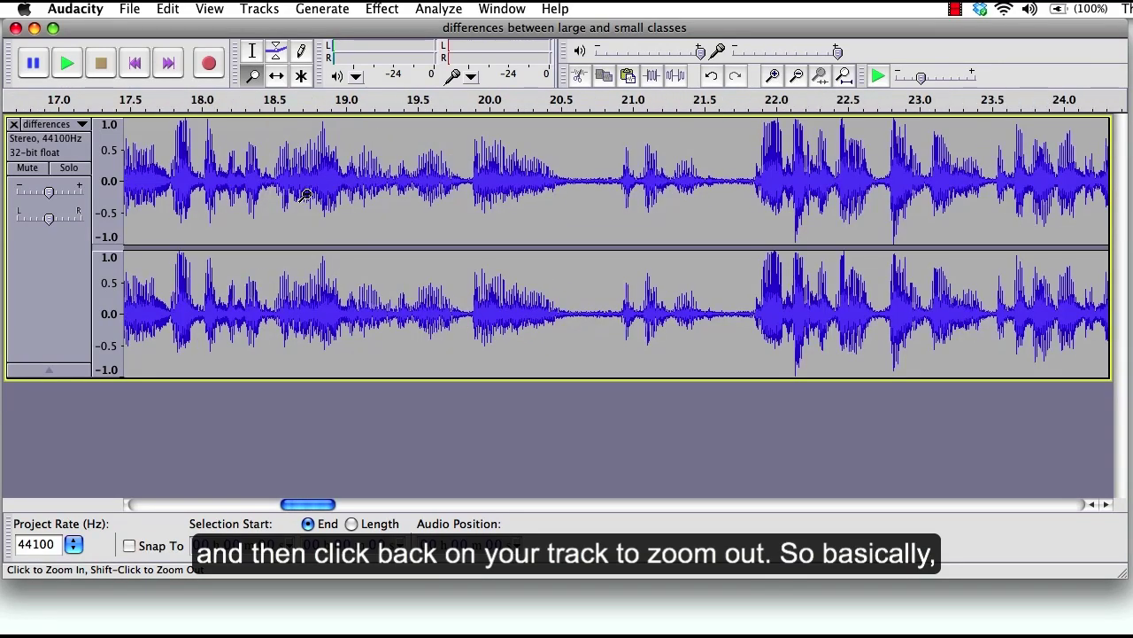
pyautogui.keyDown('shift'); pyautogui.click(304, 195); pyautogui.keyUp('shift')
pyautogui.keyDown('shift'); pyautogui.click(130, 177); pyautogui.keyUp('shift')
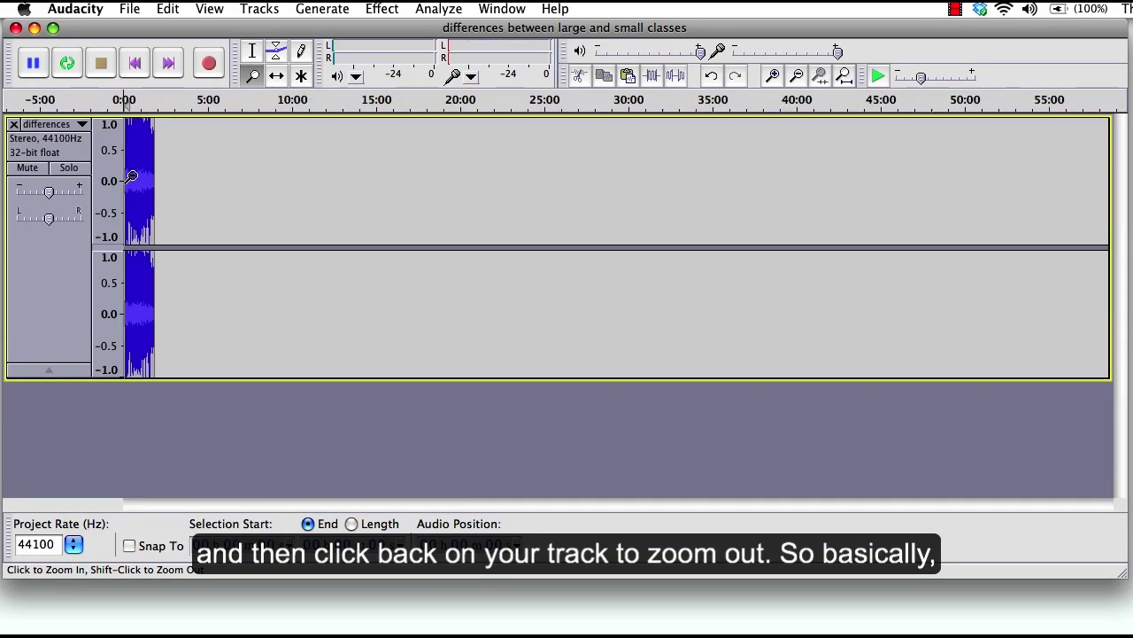
pyautogui.keyDown('shift'); pyautogui.click(129, 177); pyautogui.keyUp('shift')
pyautogui.click(129, 177)
pyautogui.click(129, 177)
pyautogui.click(129, 177)
pyautogui.click(130, 177)
# Adjust the zoom so roughly 5 to 35 seconds fills the view
pyautogui.click(222, 190)
pyautogui.click(221, 190)
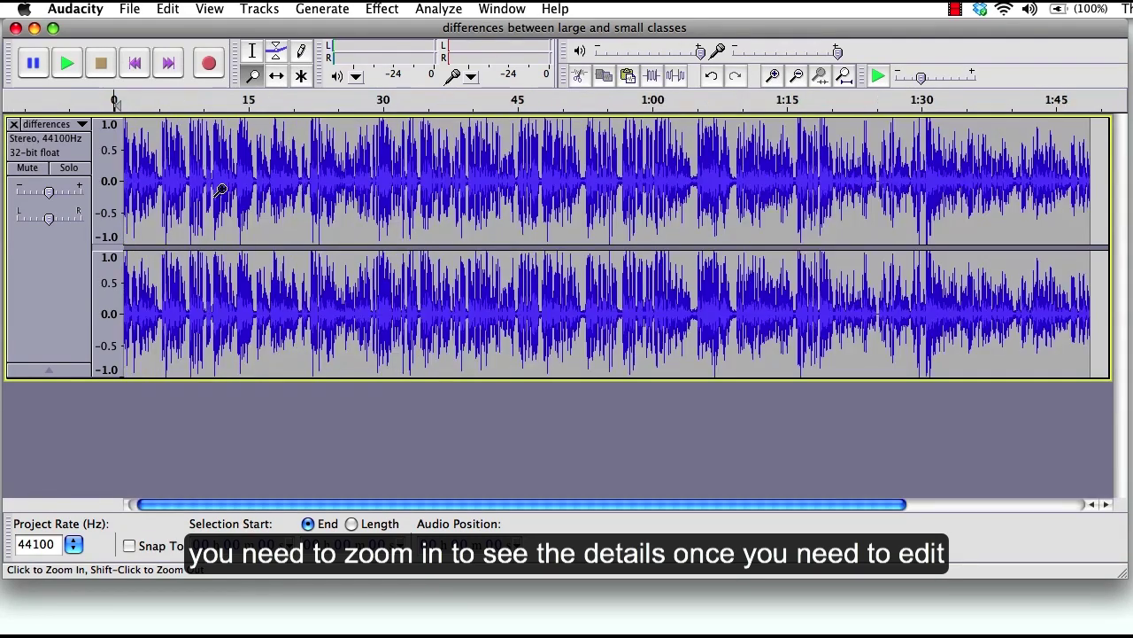
pyautogui.click(220, 191)
pyautogui.click(220, 190)
pyautogui.click(221, 190)
pyautogui.click(220, 191)
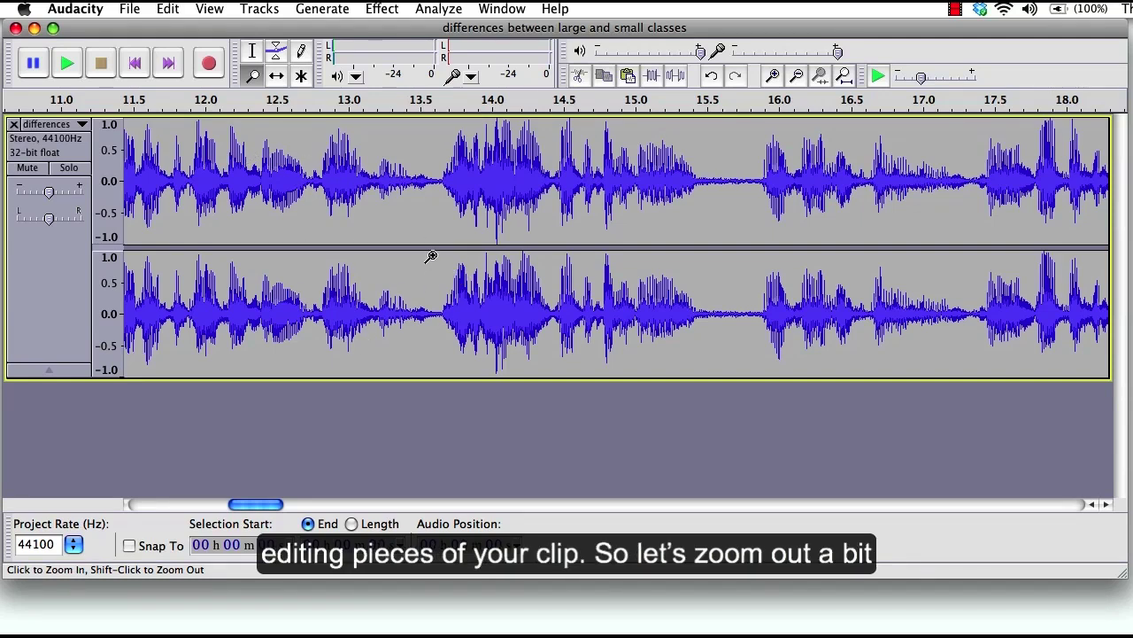
pyautogui.keyDown('shift'); pyautogui.click(309, 188); pyautogui.keyUp('shift')
pyautogui.keyDown('shift'); pyautogui.click(308, 188); pyautogui.keyUp('shift')
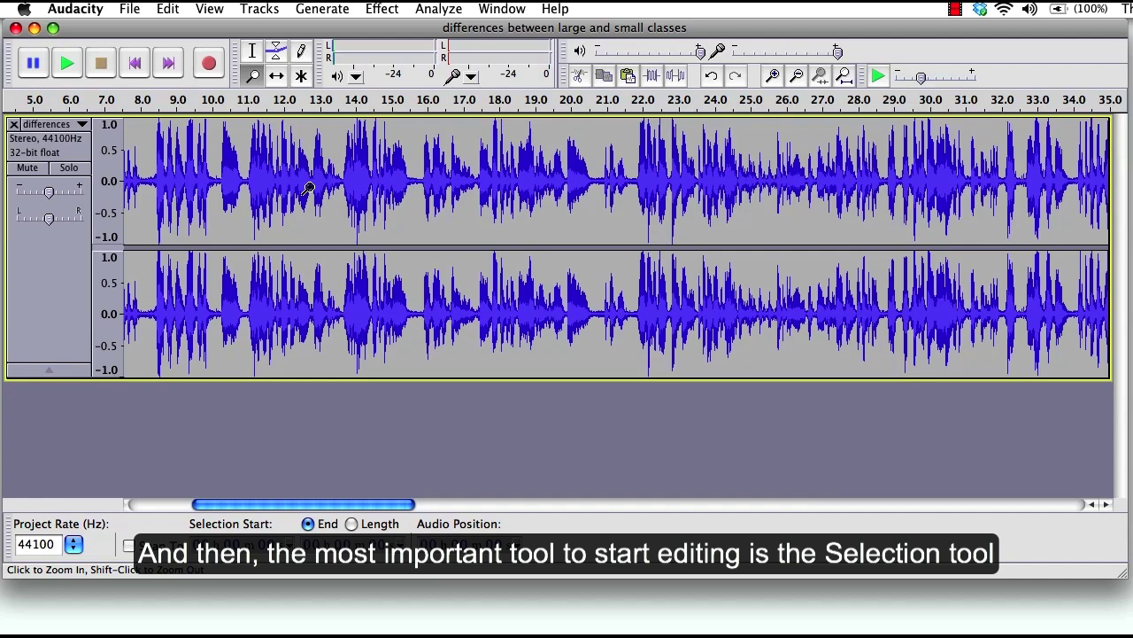
# Select the speech from about 9 to 13.8 seconds and play it back
pyautogui.click(250, 54)
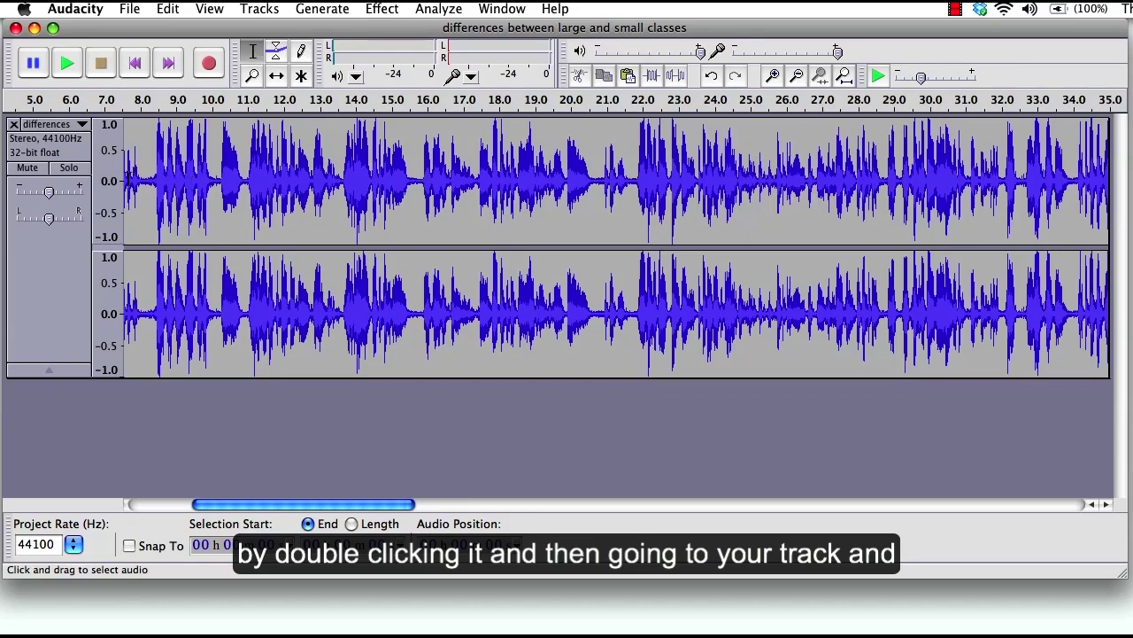
pyautogui.moveTo(156, 148); pyautogui.dragTo(340, 175)
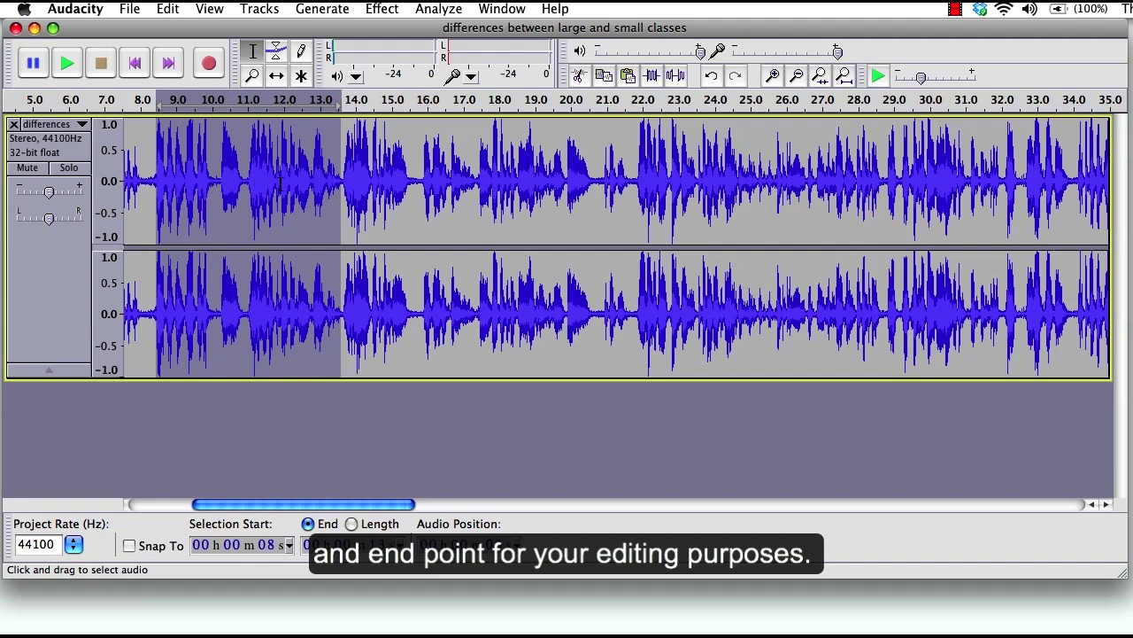
pyautogui.click(67, 64)
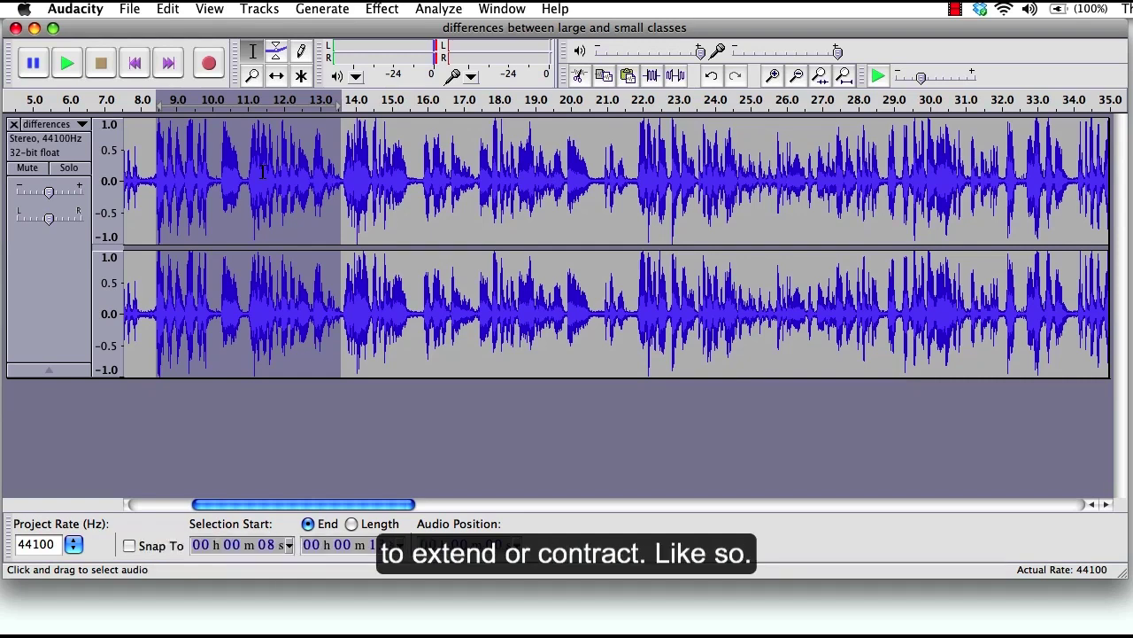
# Readjust the end point of the selection with Shift-drags
pyautogui.press('shift')
pyautogui.moveTo(333, 182); pyautogui.dragTo(261, 193)
pyautogui.keyDown('shift'); pyautogui.click(467, 199); pyautogui.keyUp('shift')
pyautogui.moveTo(501, 202); pyautogui.dragTo(248, 203)
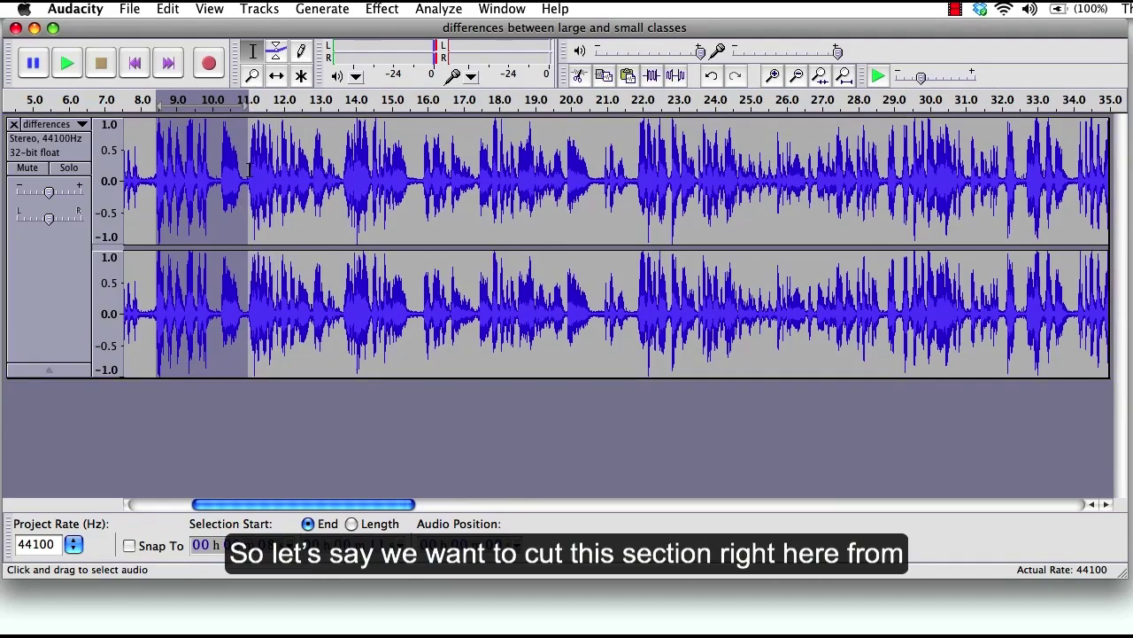
# Mark the section from about 8.8 to 10.9 seconds and play it to check
pyautogui.click(151, 151)
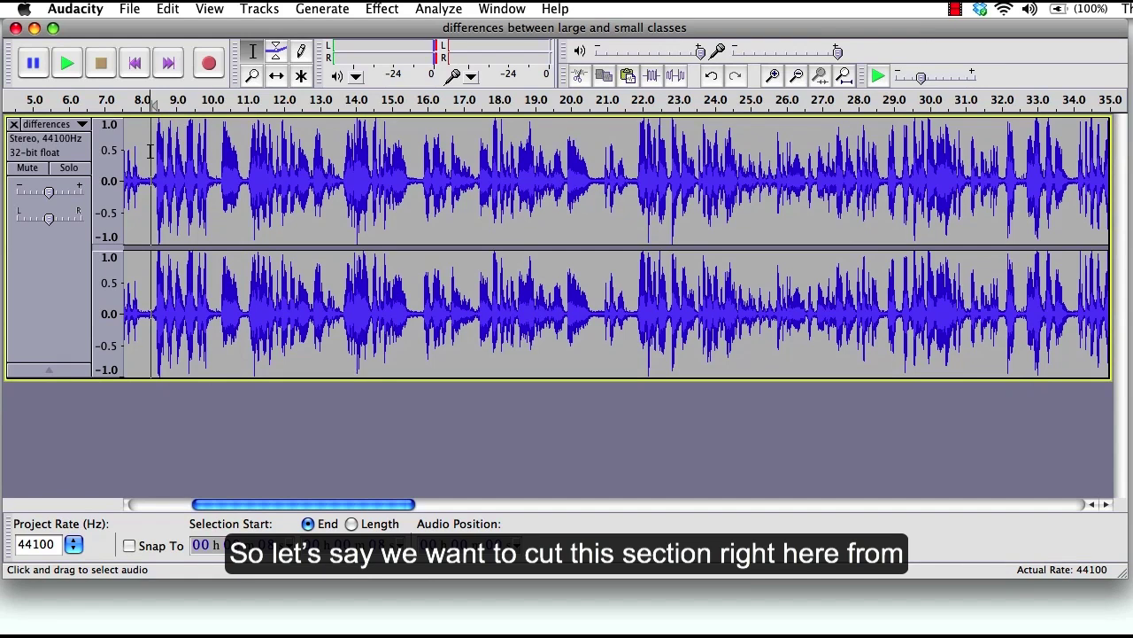
pyautogui.moveTo(150, 151); pyautogui.dragTo(157, 151)
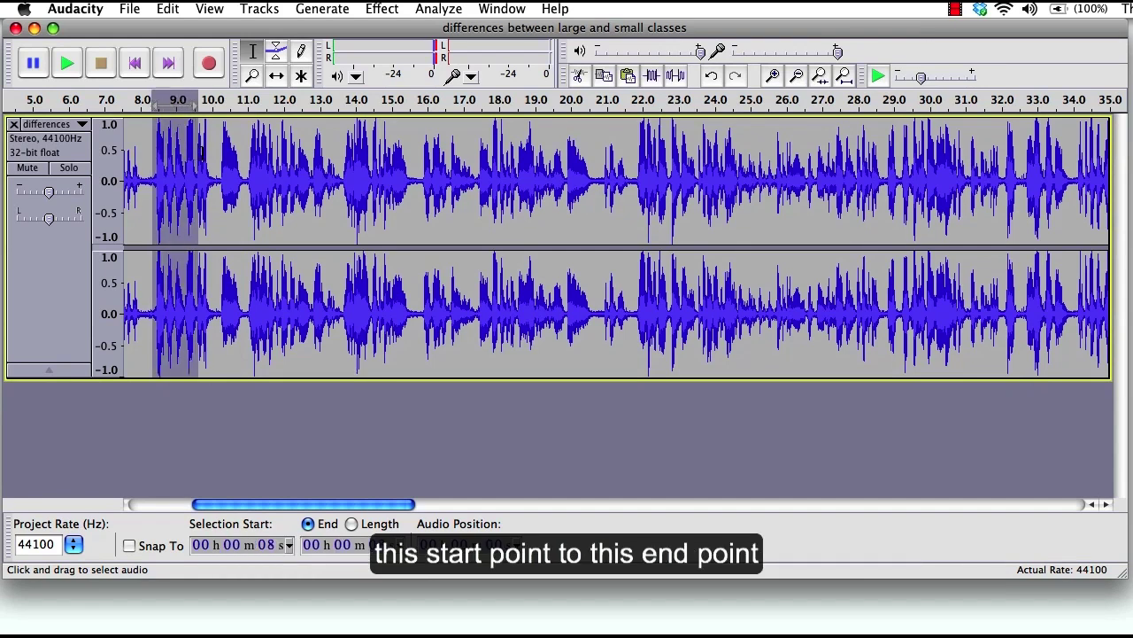
pyautogui.moveTo(203, 152); pyautogui.dragTo(244, 159)
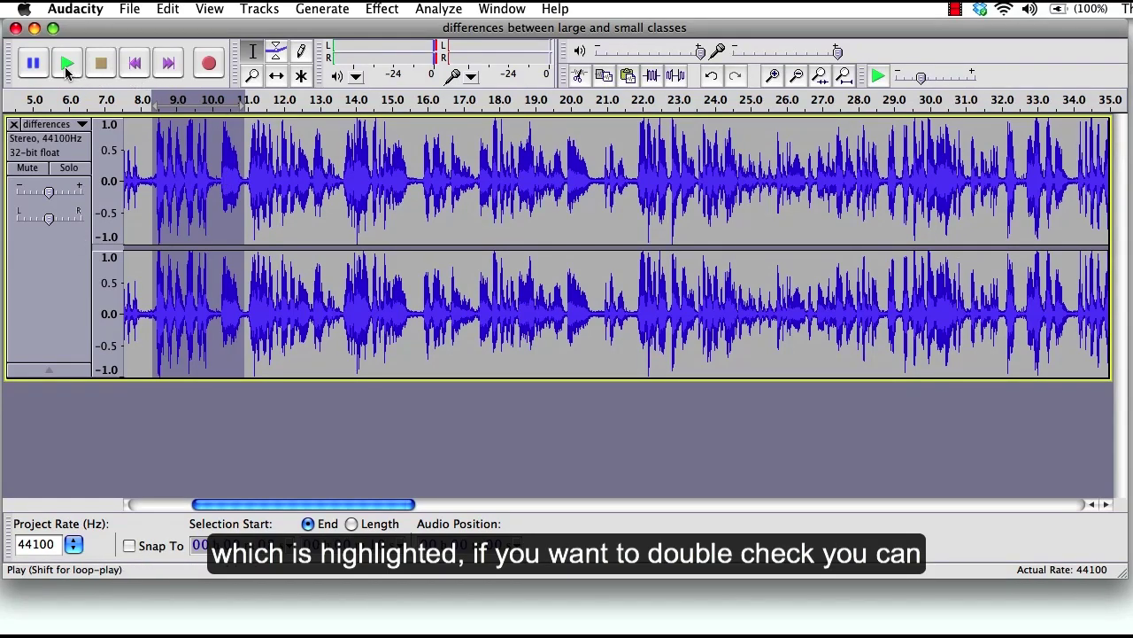
pyautogui.click(67, 71)
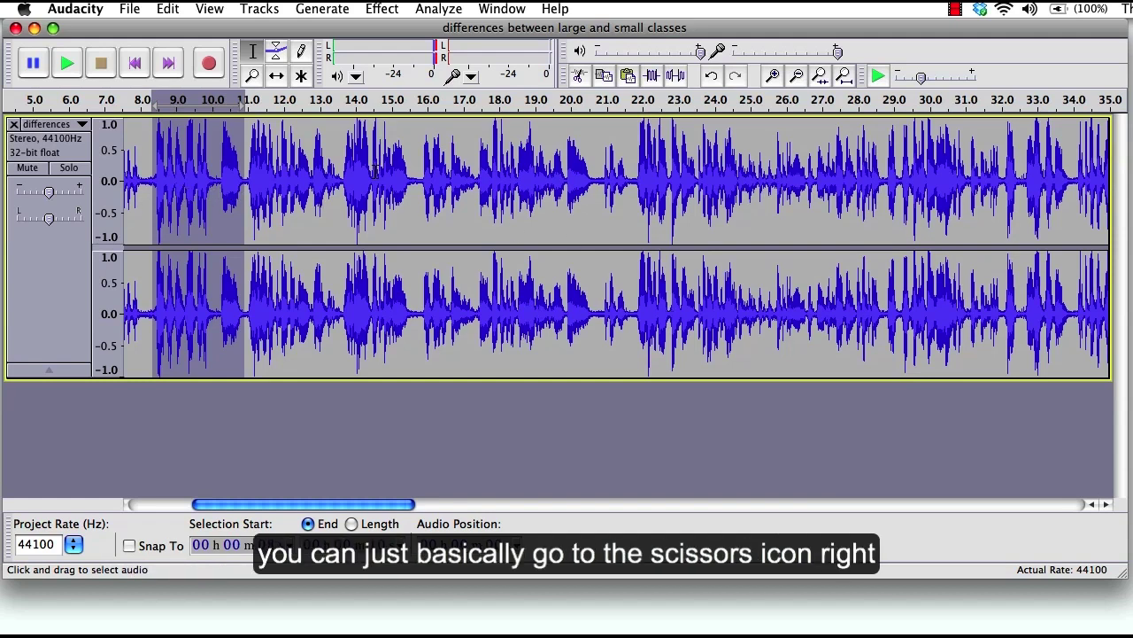
# Cut the marked 8.8–10.9 s section and paste it at about 18 seconds
pyautogui.click(580, 79)
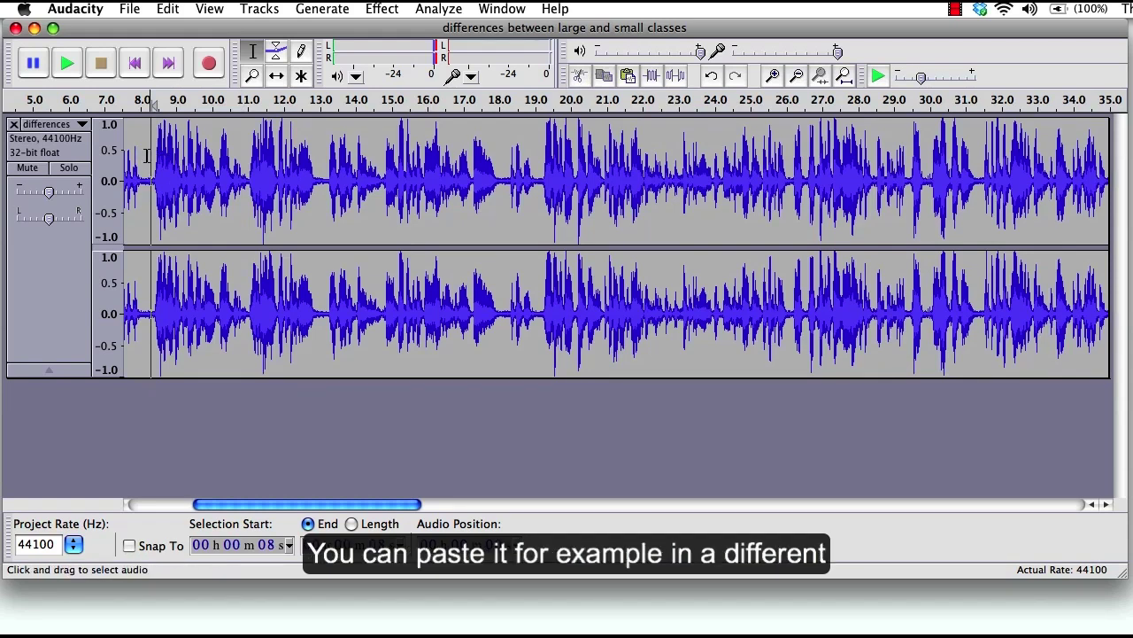
pyautogui.click(321, 167)
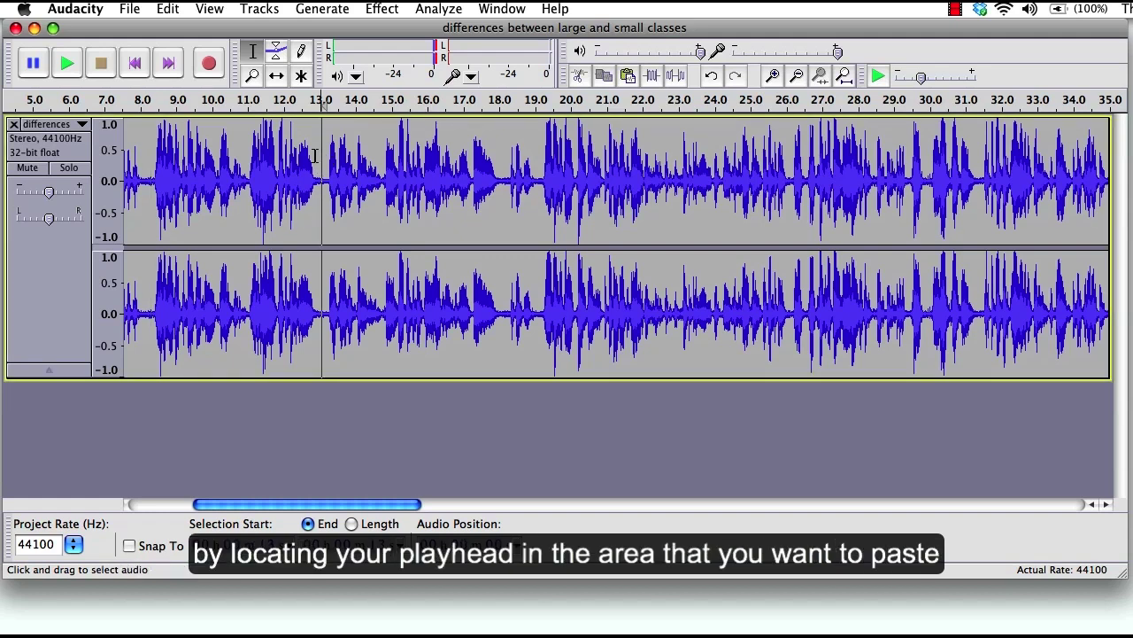
pyautogui.click(505, 146)
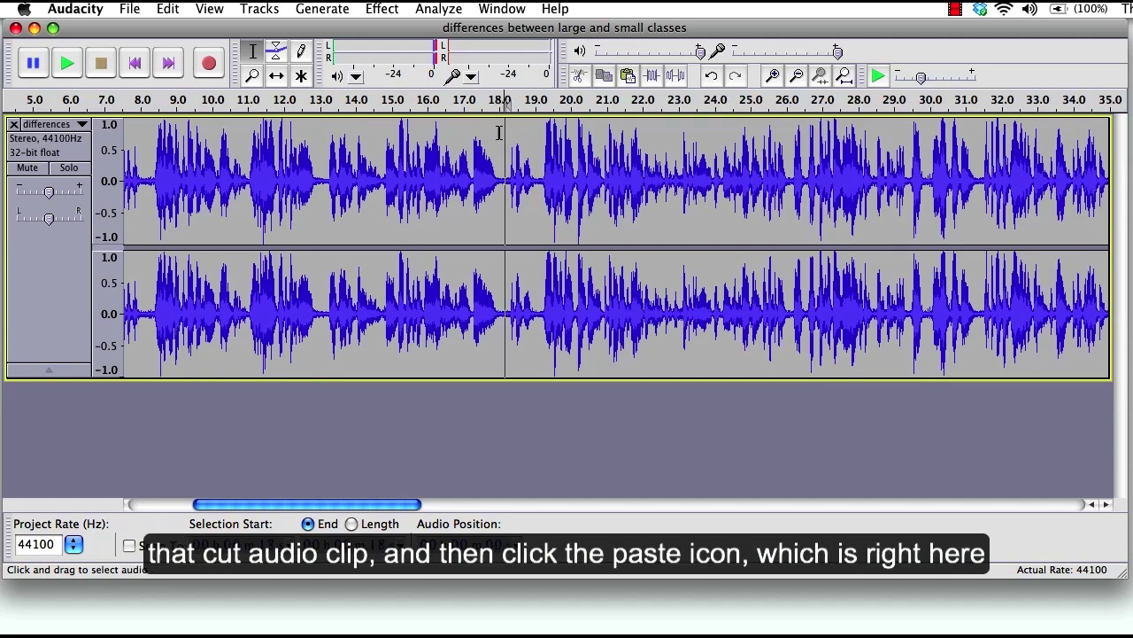
pyautogui.click(629, 79)
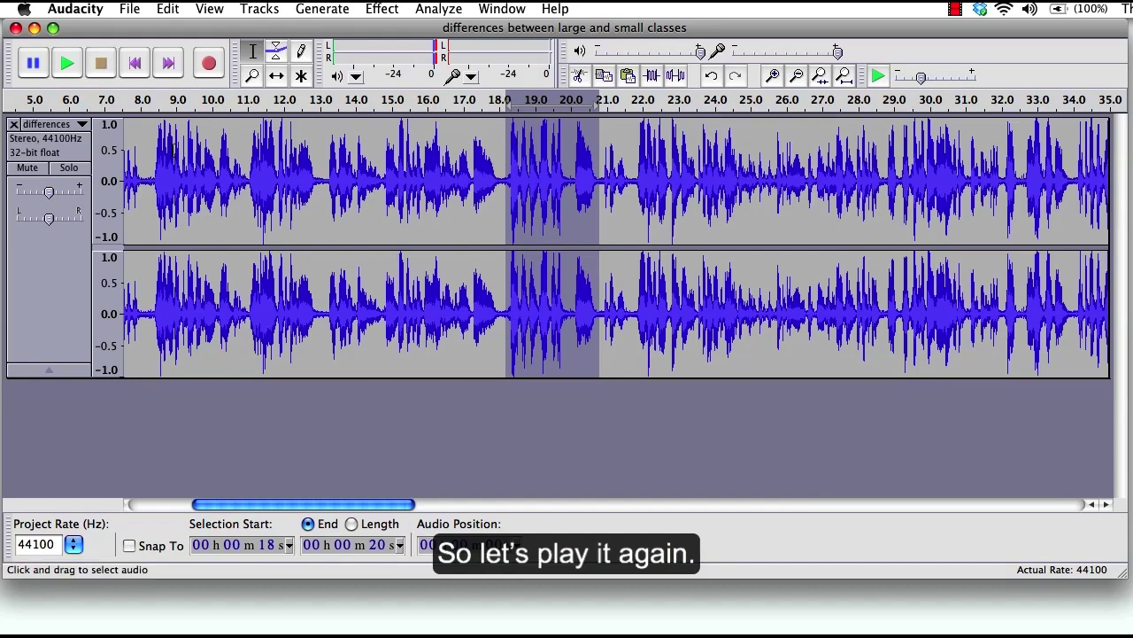
# Play the edited track from about 16 seconds, zoom in, and undo the paste and cut
pyautogui.click(422, 133)
pyautogui.click(64, 67)
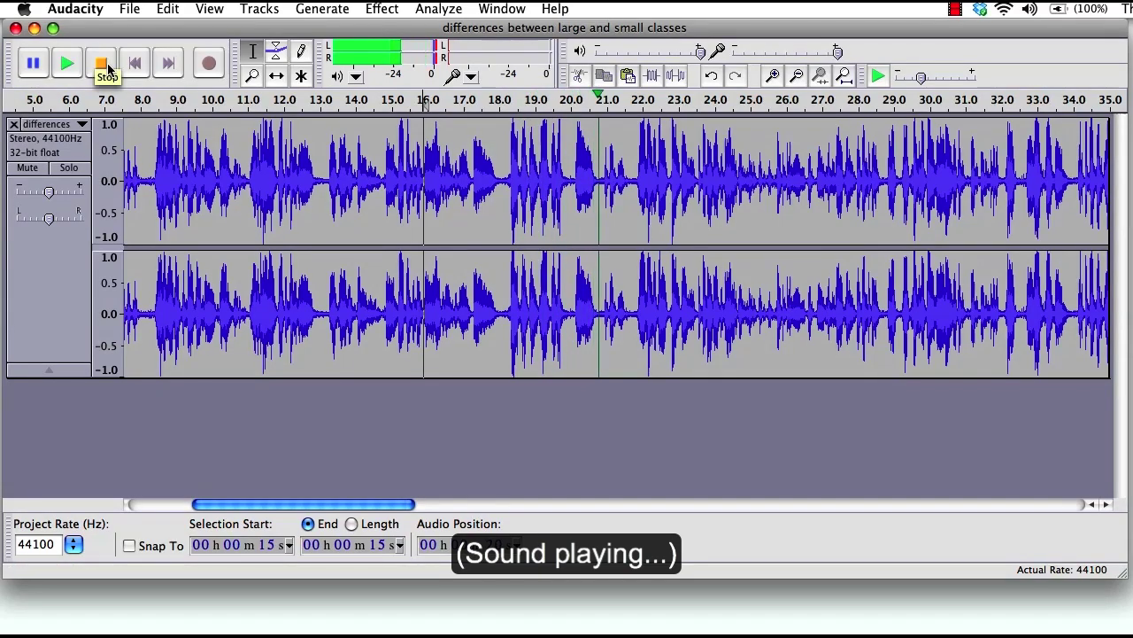
pyautogui.click(103, 64)
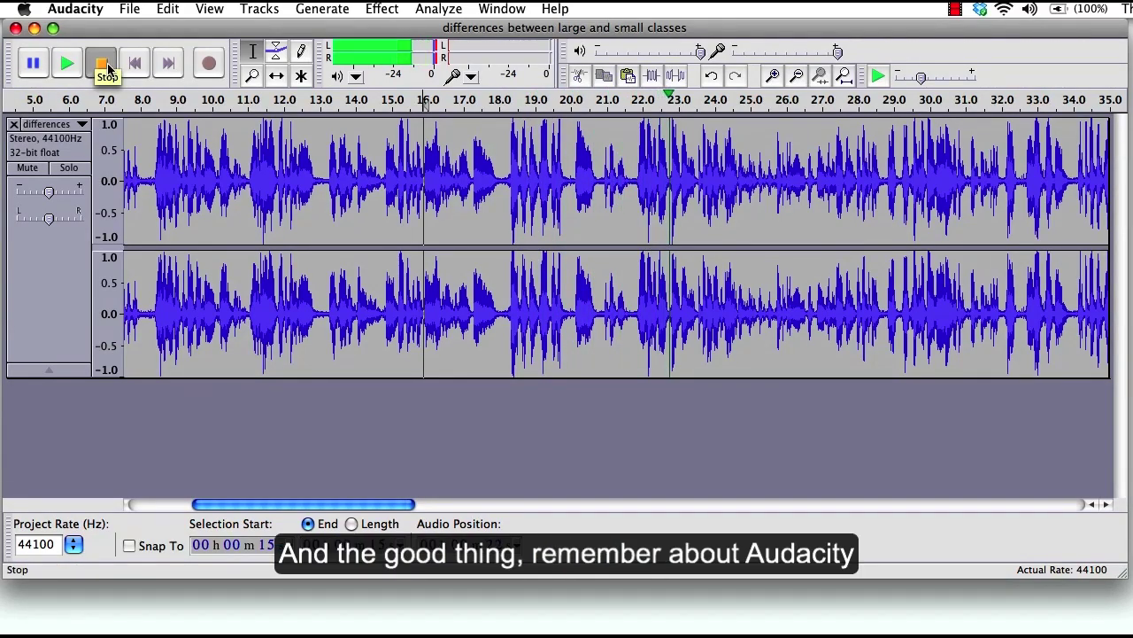
pyautogui.hotkey('ctrl', '1')
pyautogui.hotkey('ctrl', '1')
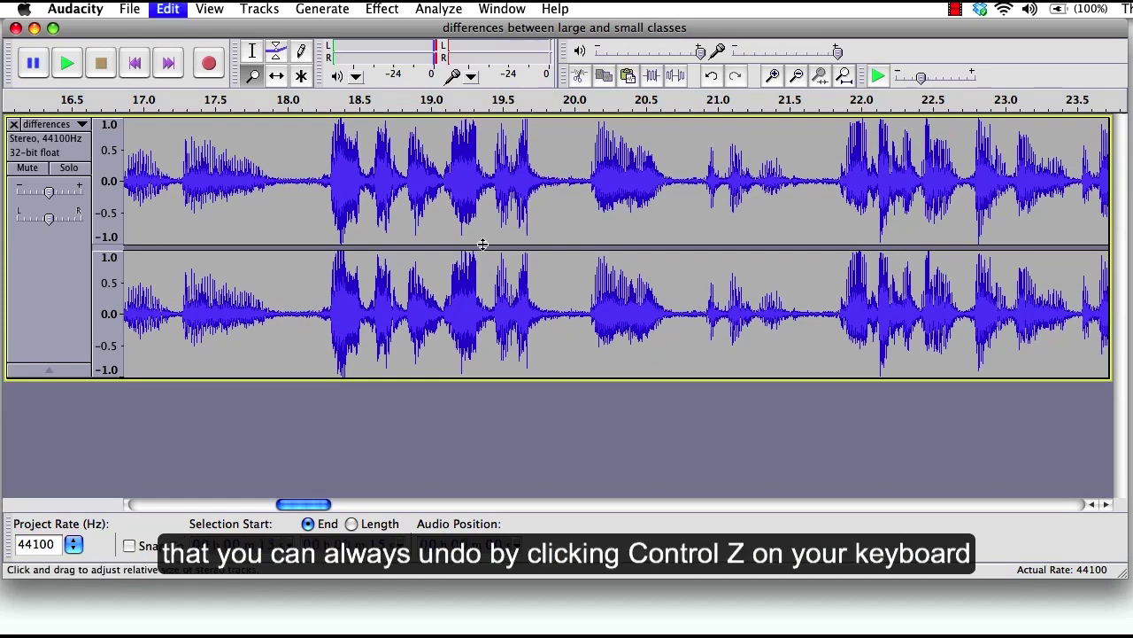
pyautogui.hotkey('ctrl', 'z')
pyautogui.hotkey('ctrl', 'z')
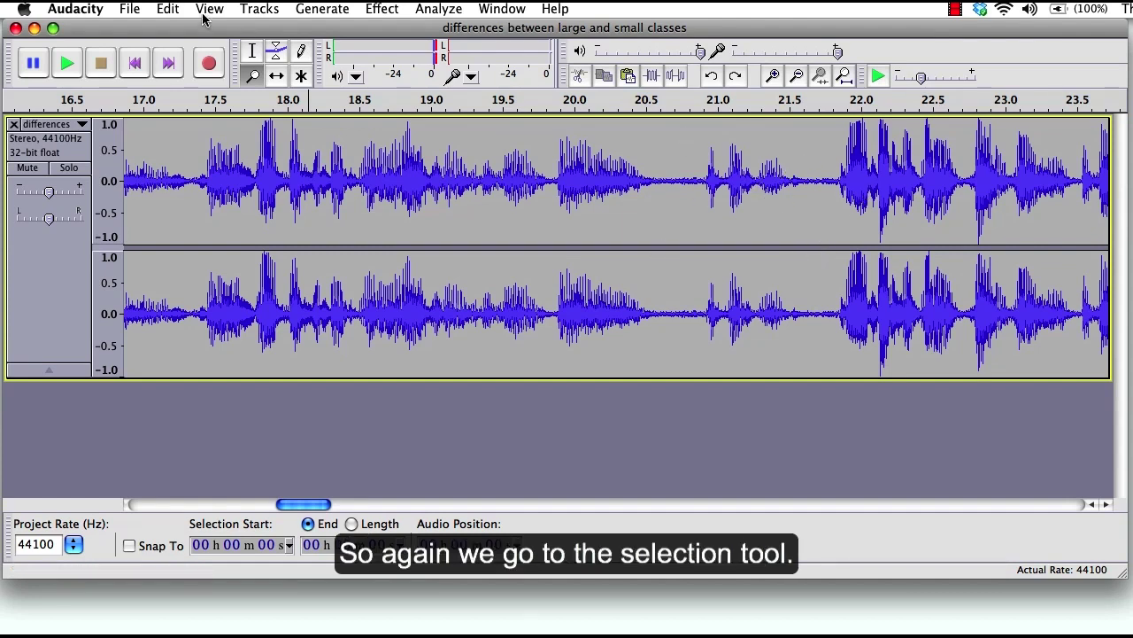
# Select the stretch from about 20.9 to 21.4 seconds and listen to it
pyautogui.click(253, 53)
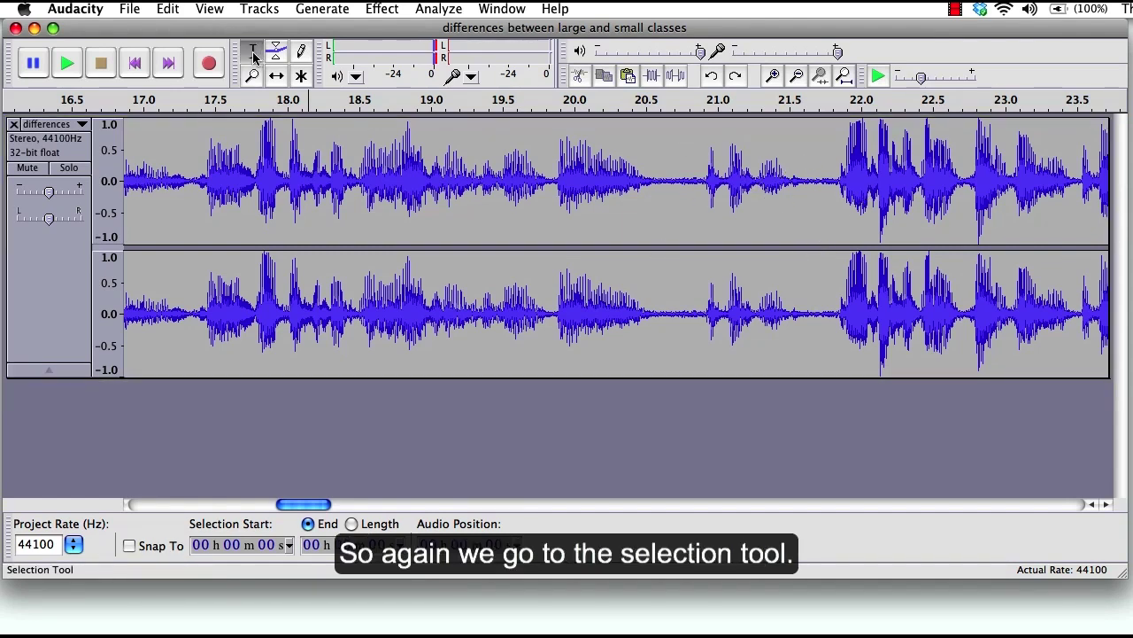
pyautogui.moveTo(698, 157); pyautogui.dragTo(821, 179)
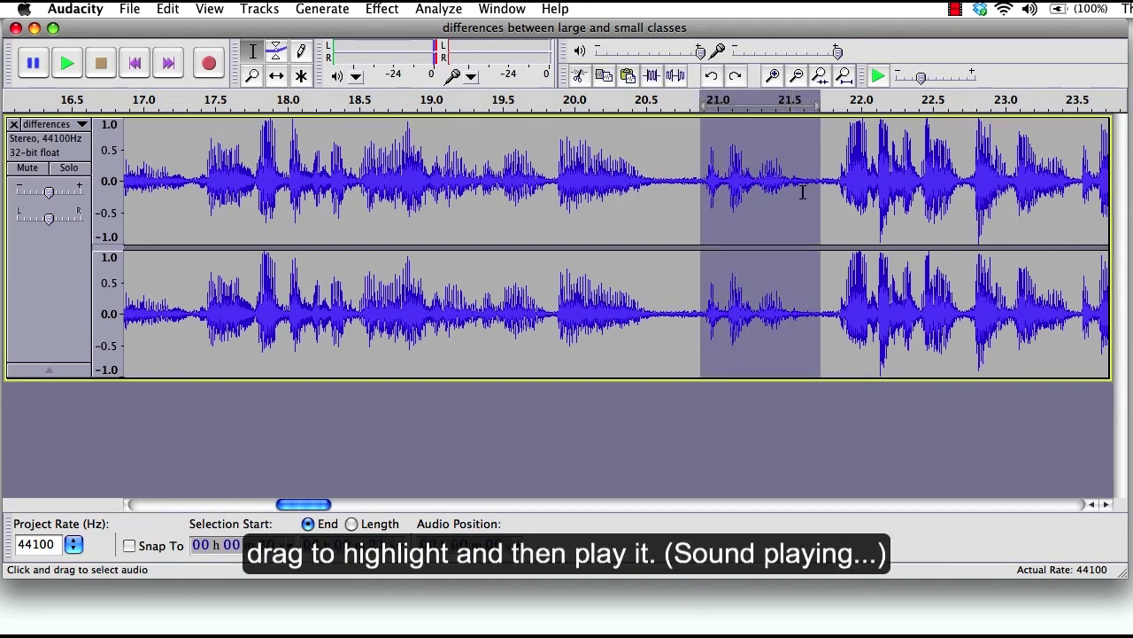
pyautogui.click(62, 65)
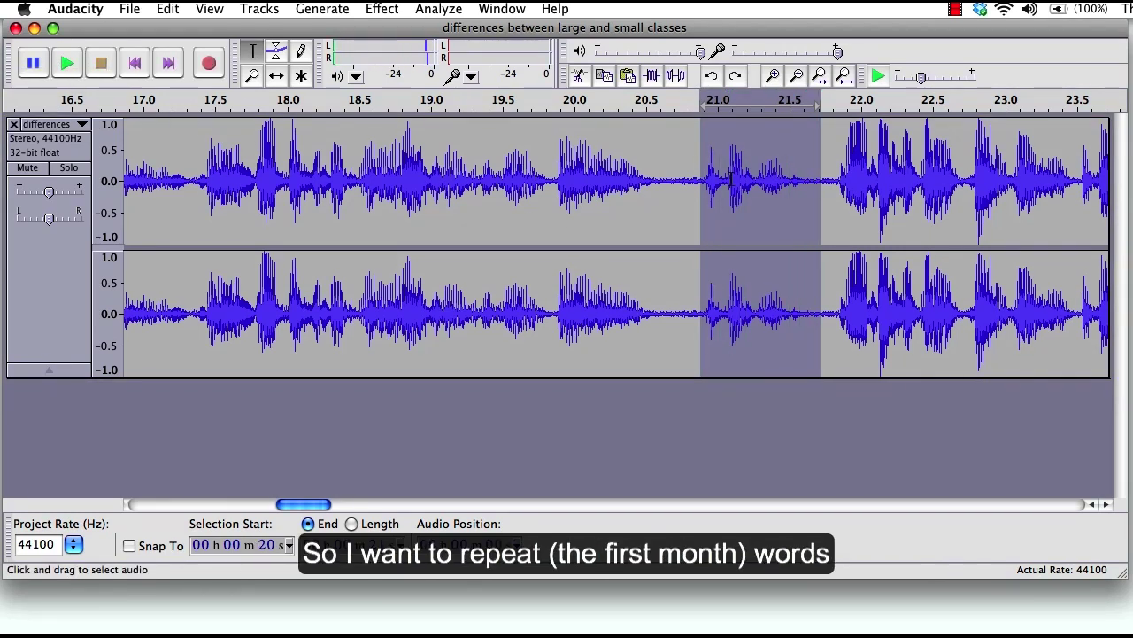
# Copy the phrase from 20.8 to 21.7 seconds and paste it at 21.7 seconds
pyautogui.click(825, 169)
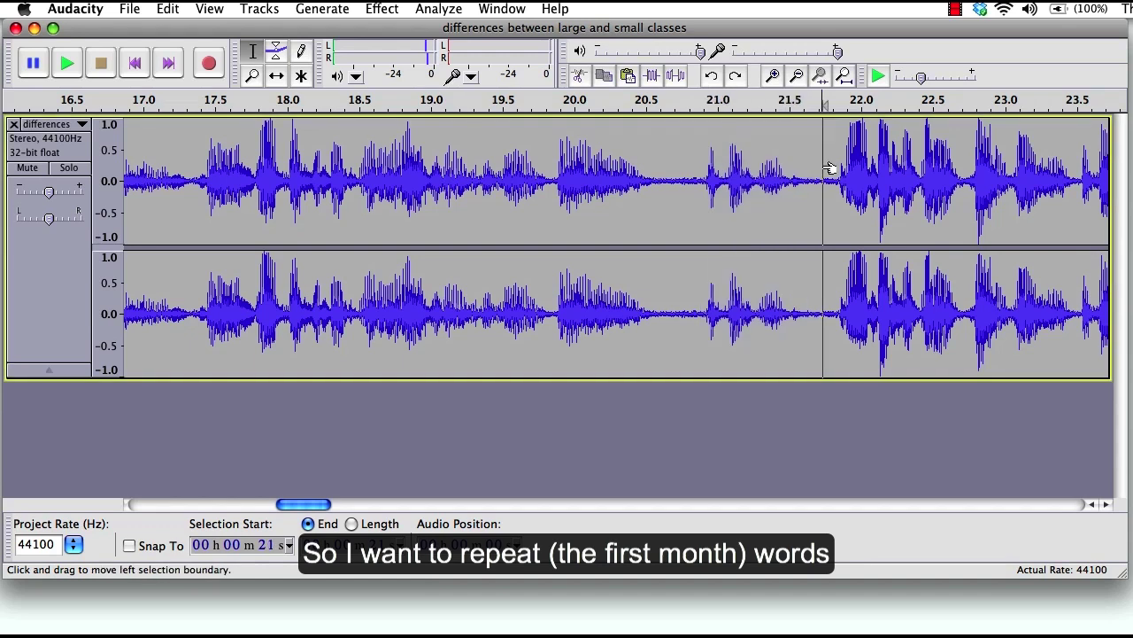
pyautogui.moveTo(827, 169); pyautogui.dragTo(697, 166)
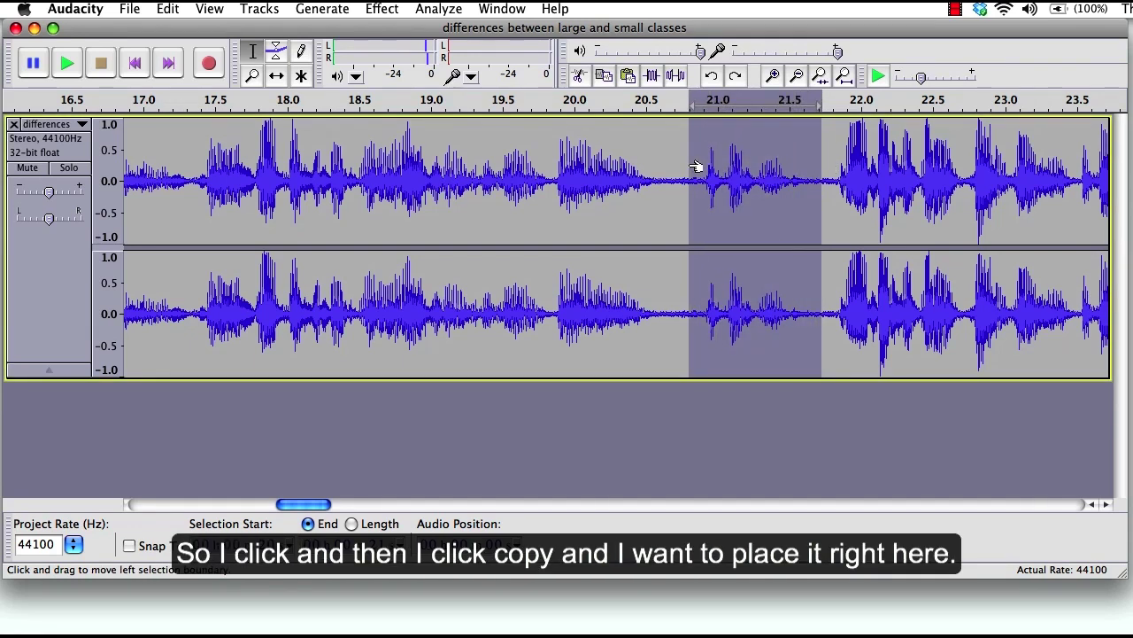
pyautogui.click(611, 77)
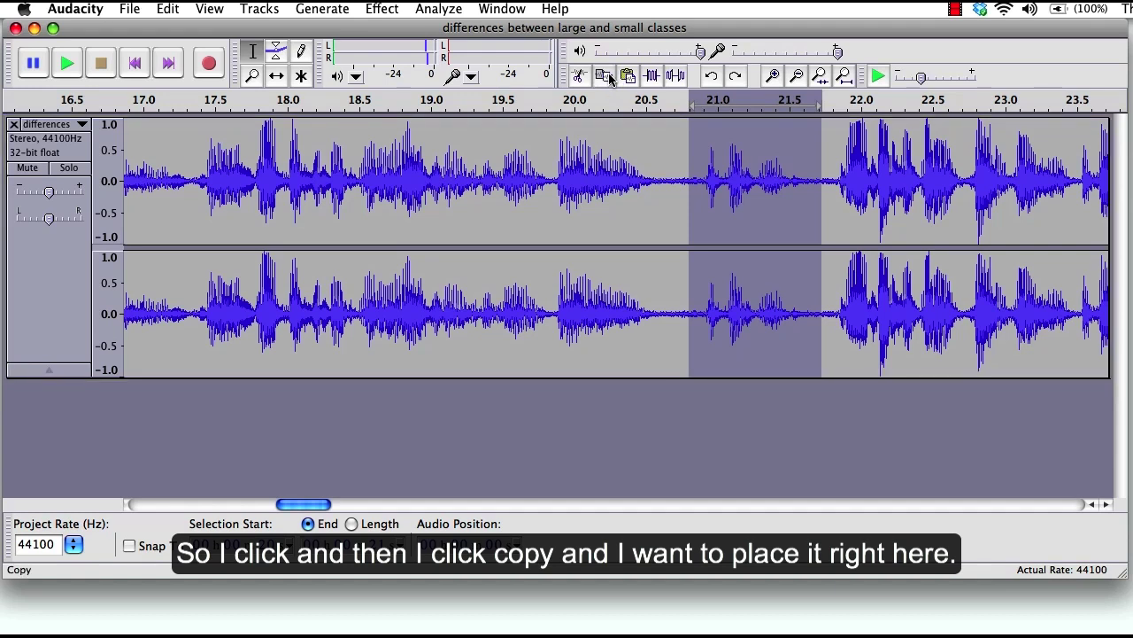
pyautogui.click(824, 165)
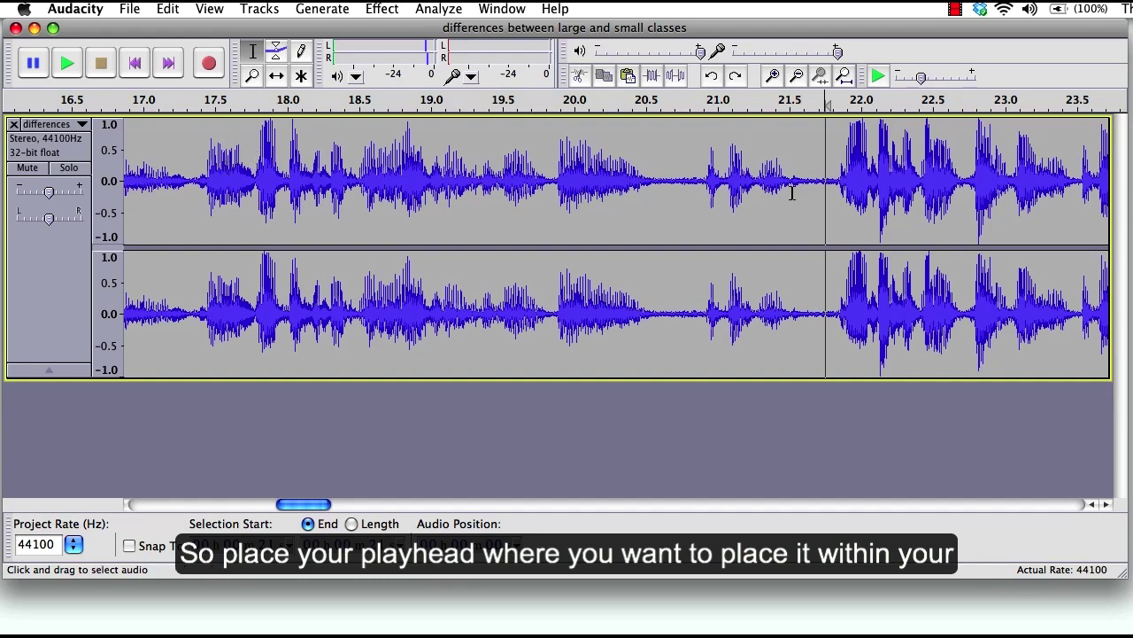
pyautogui.click(629, 77)
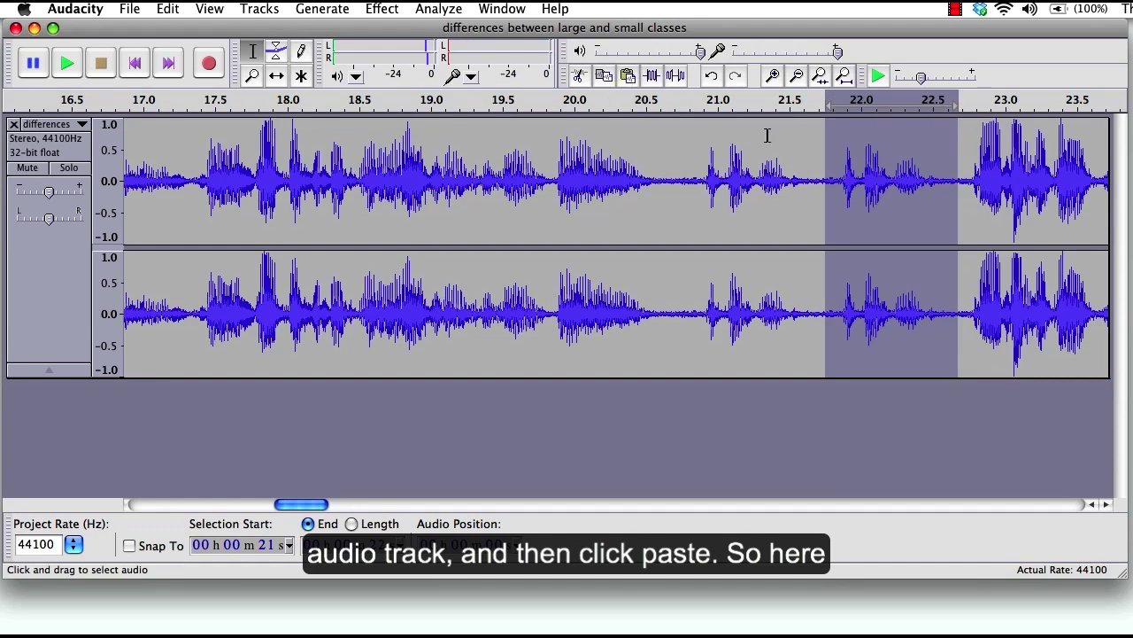
pyautogui.click(683, 142)
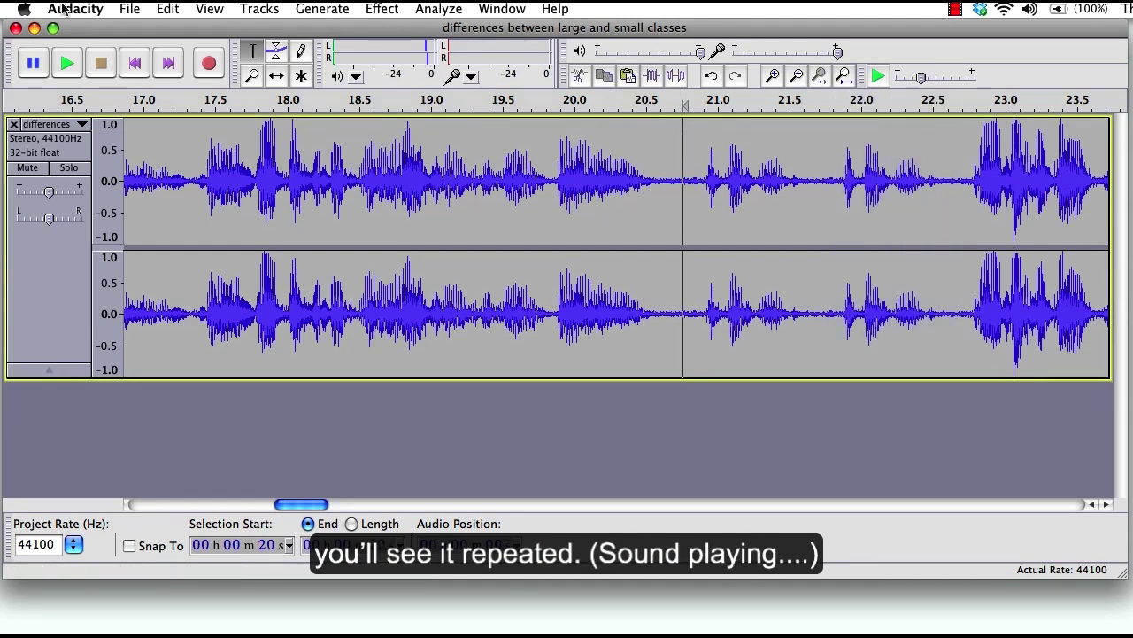
pyautogui.click(70, 60)
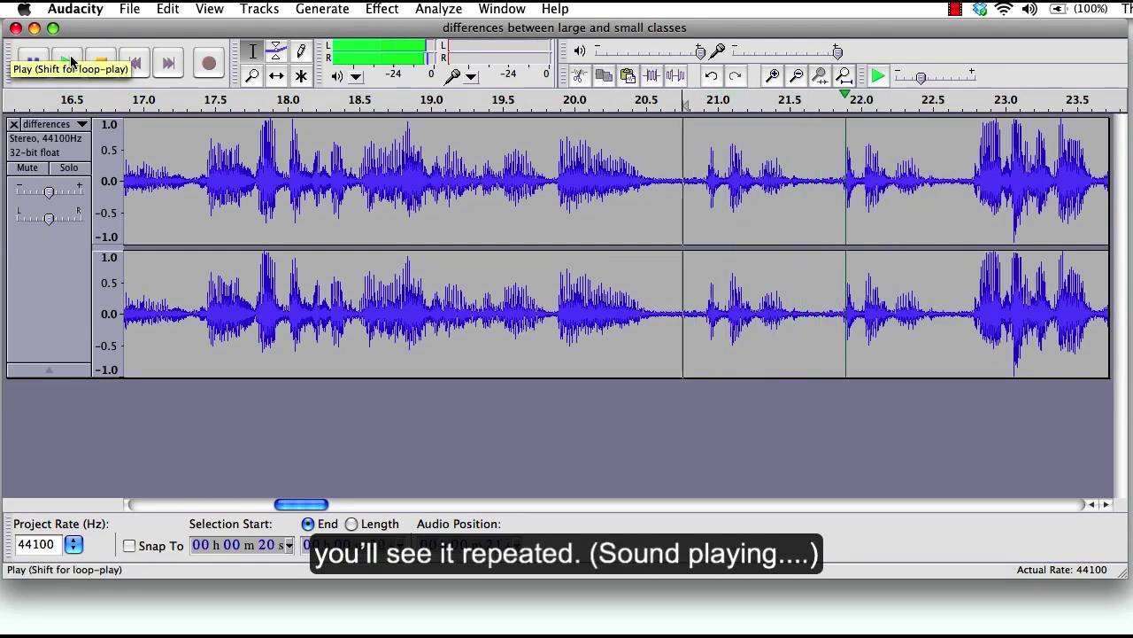
pyautogui.click(96, 64)
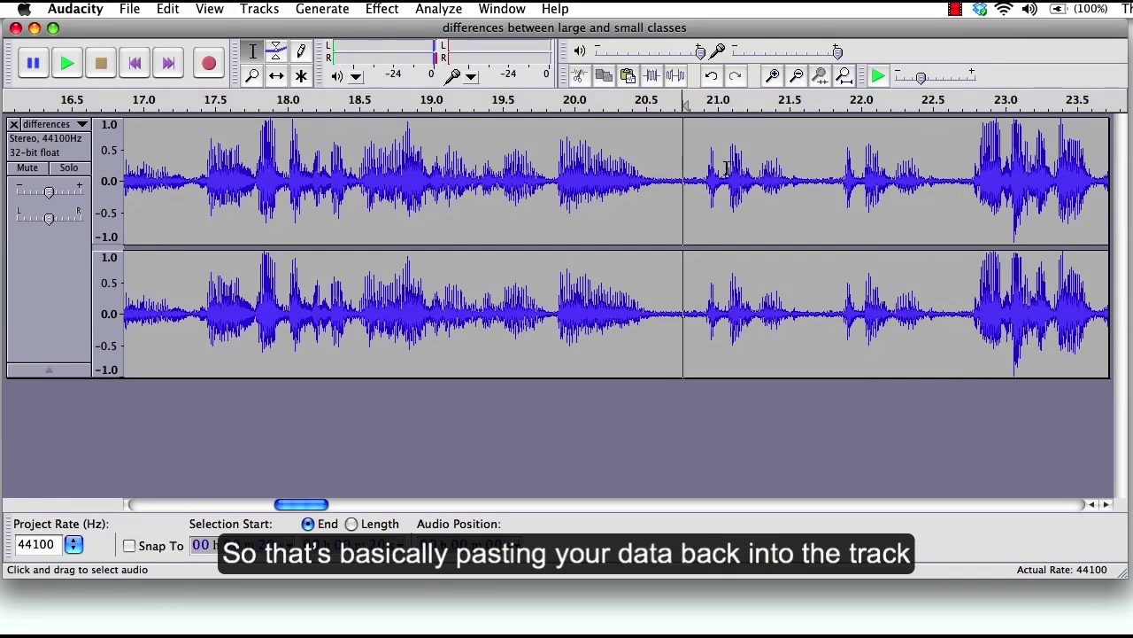
pyautogui.click(823, 180)
pyautogui.click(968, 164)
pyautogui.click(793, 169)
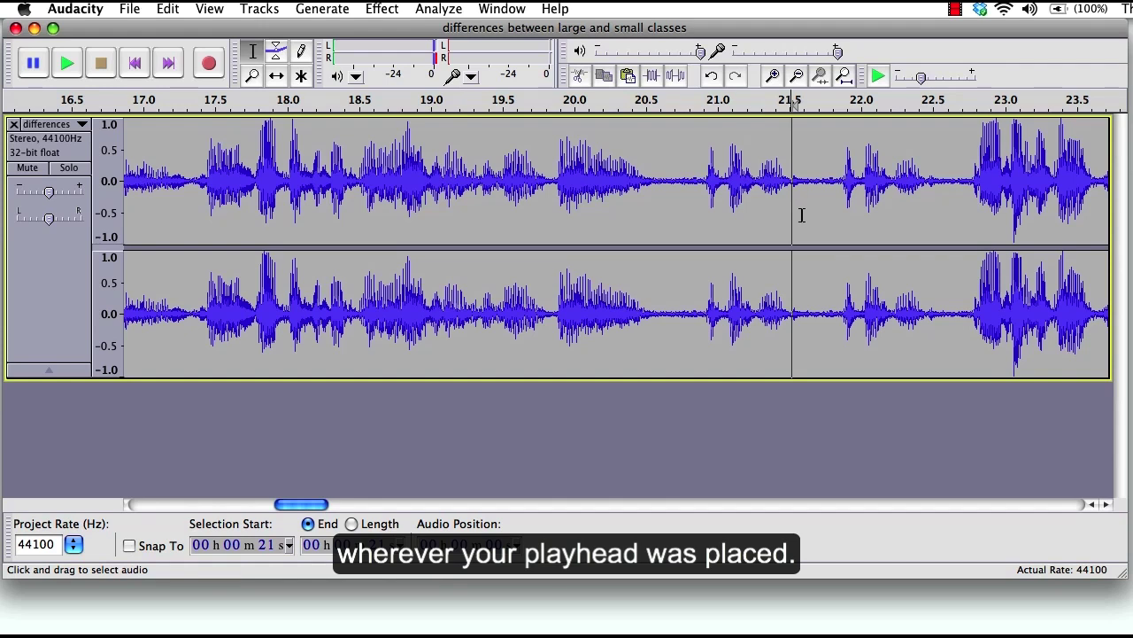